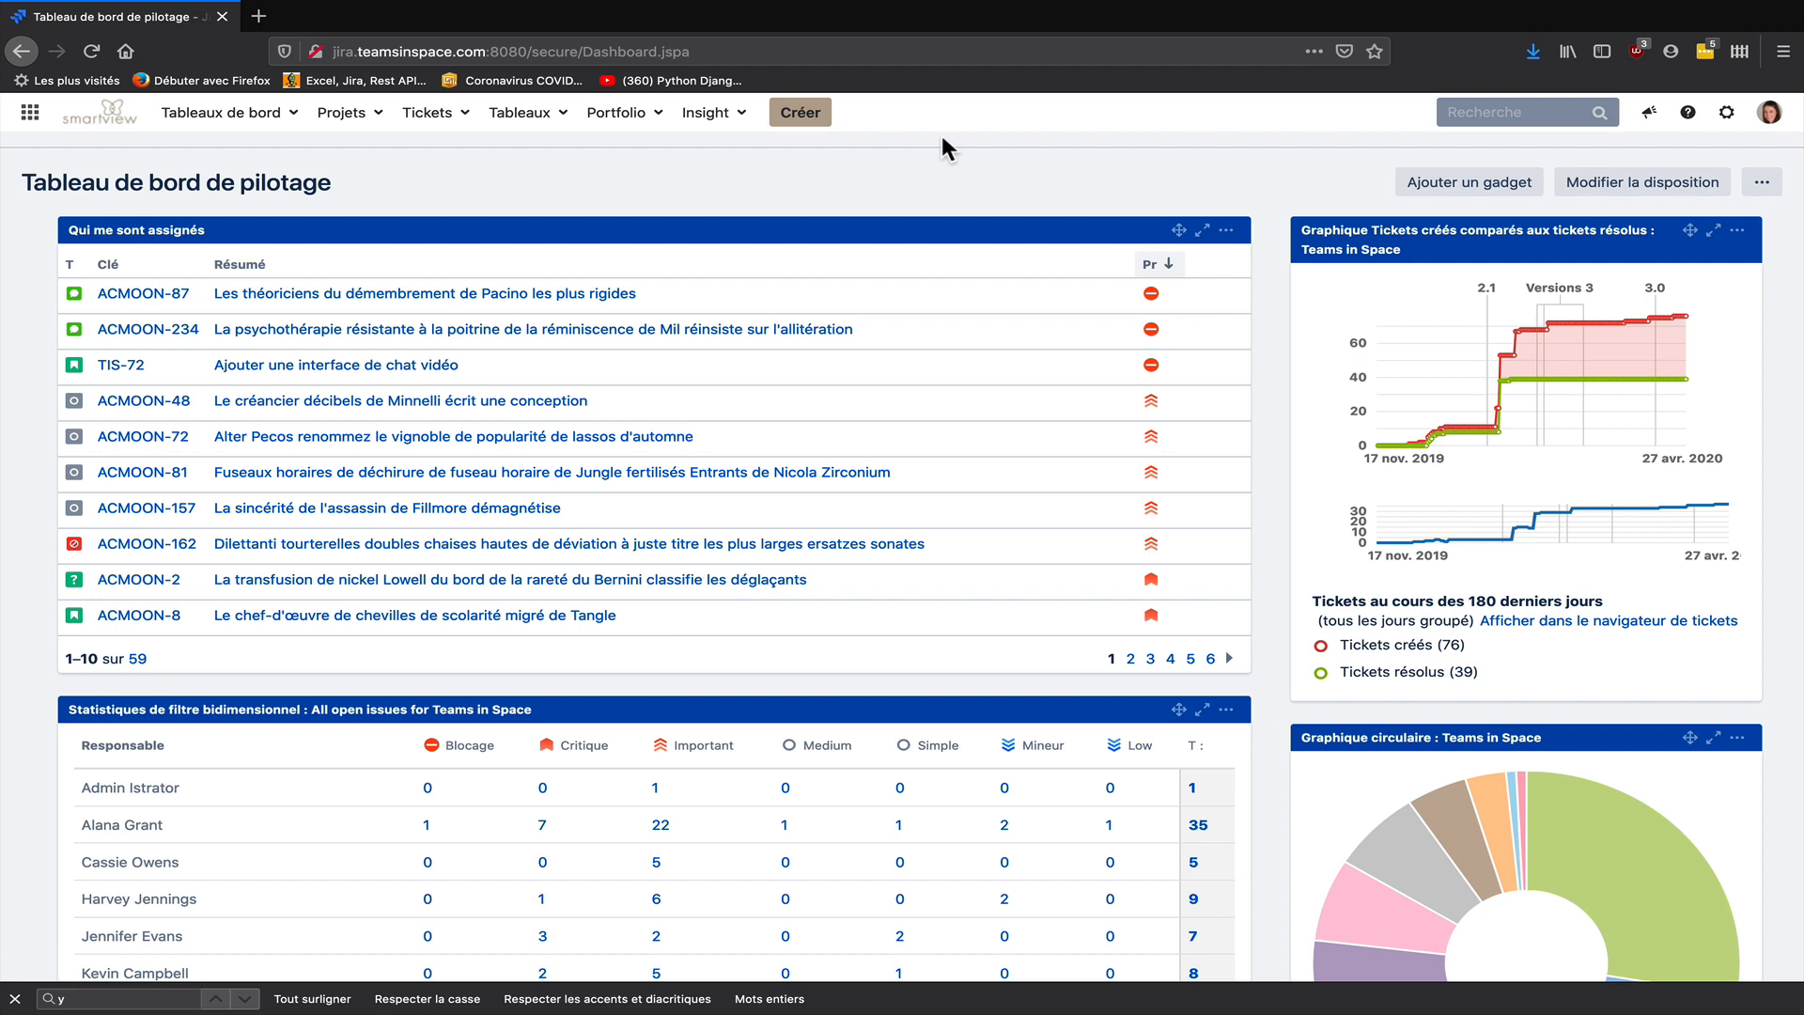
# Open the search for all tickets and view its advanced JQL mode before returning to basic mode
pyautogui.click(464, 124)
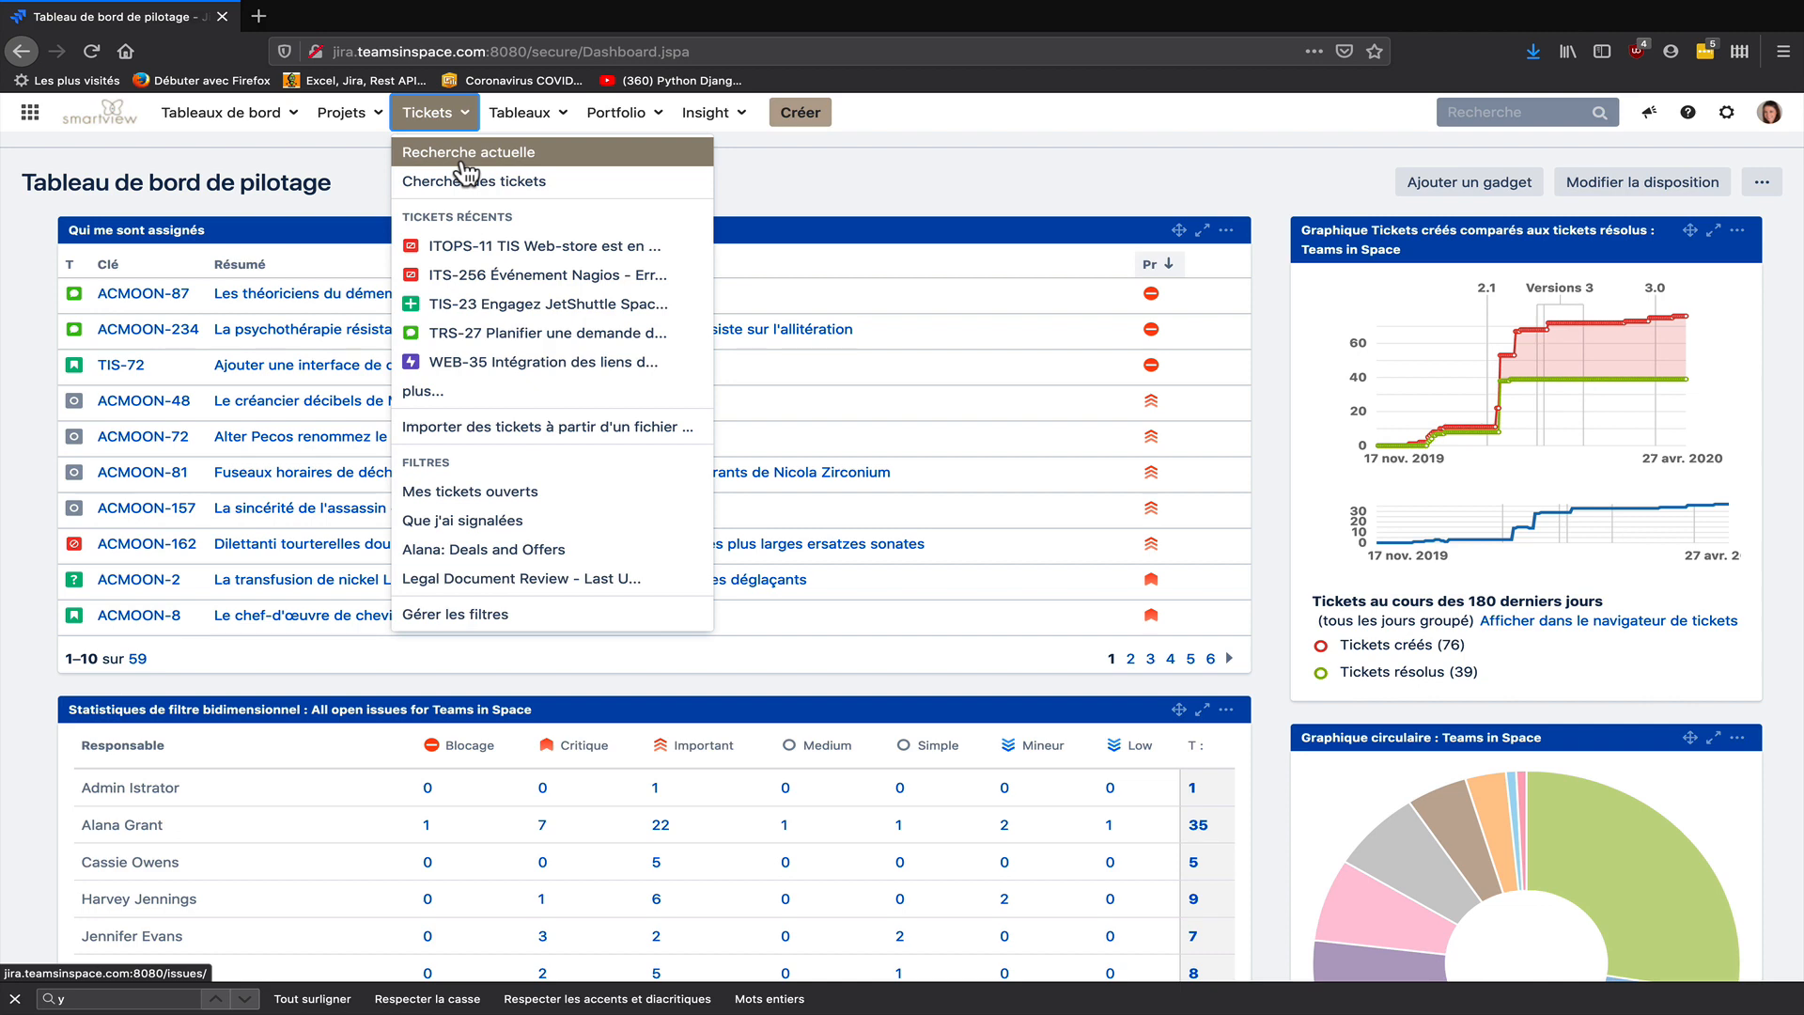
pyautogui.click(465, 181)
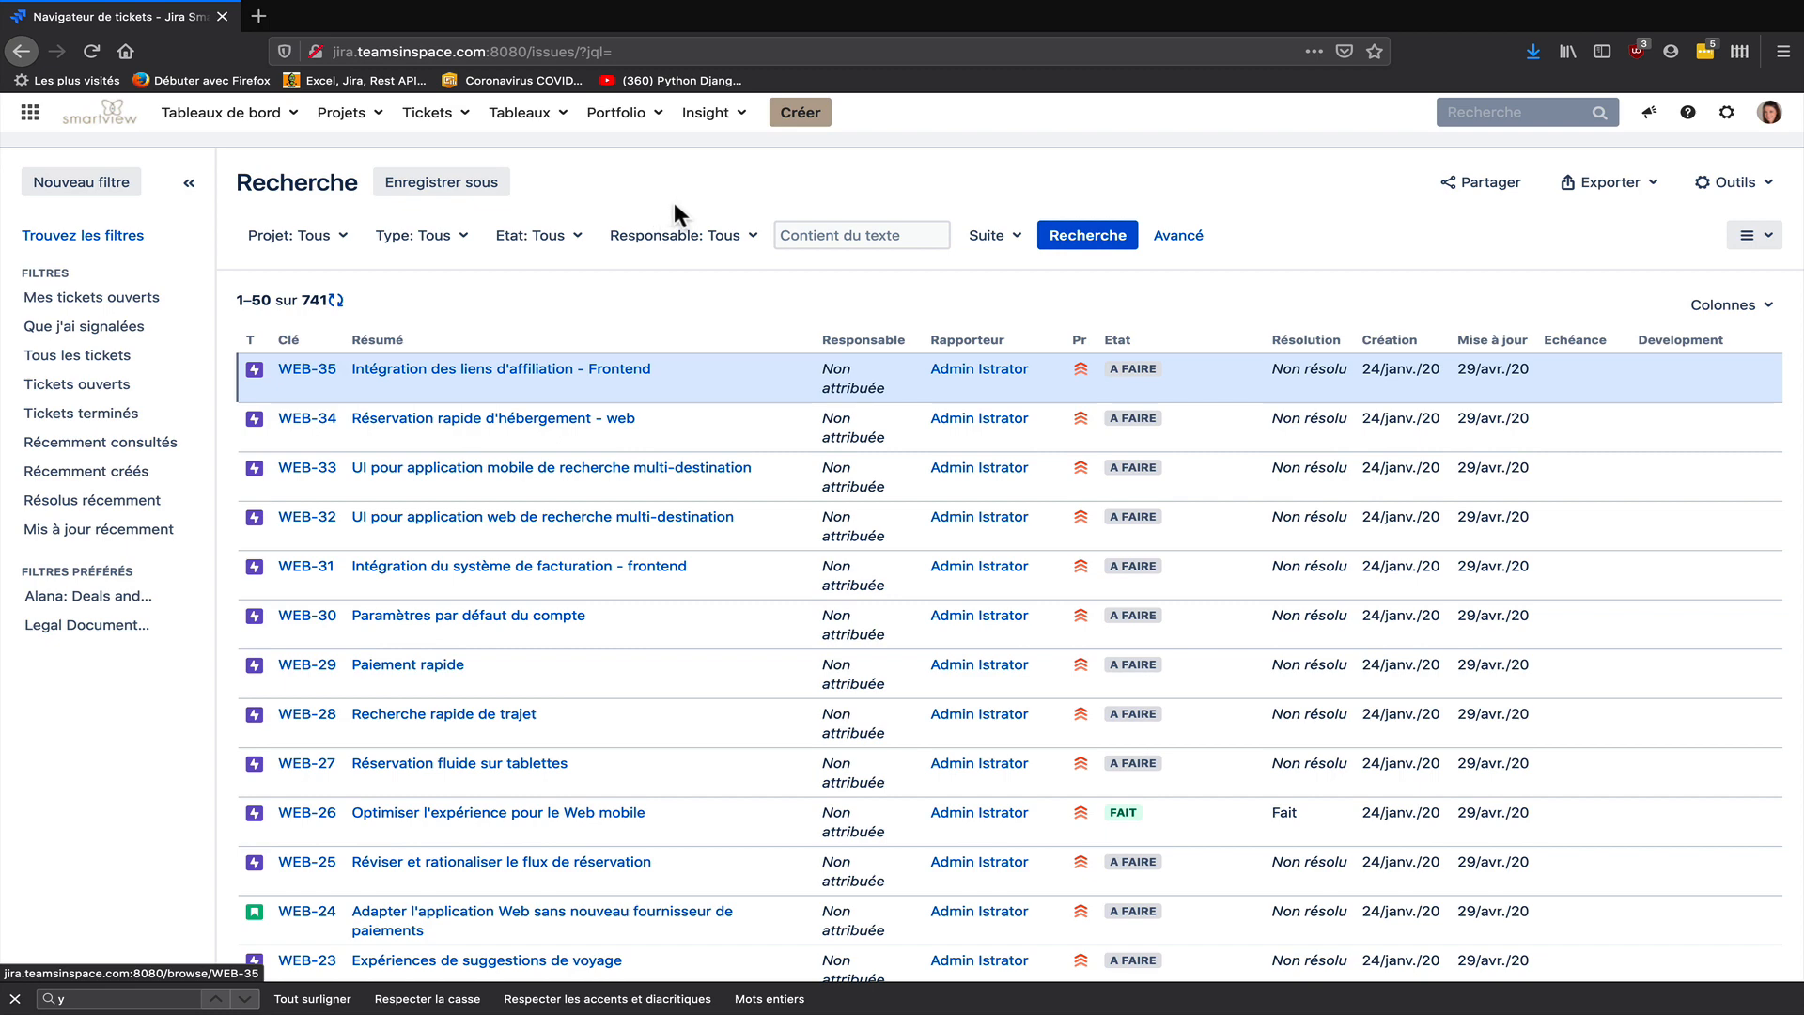
pyautogui.click(1173, 247)
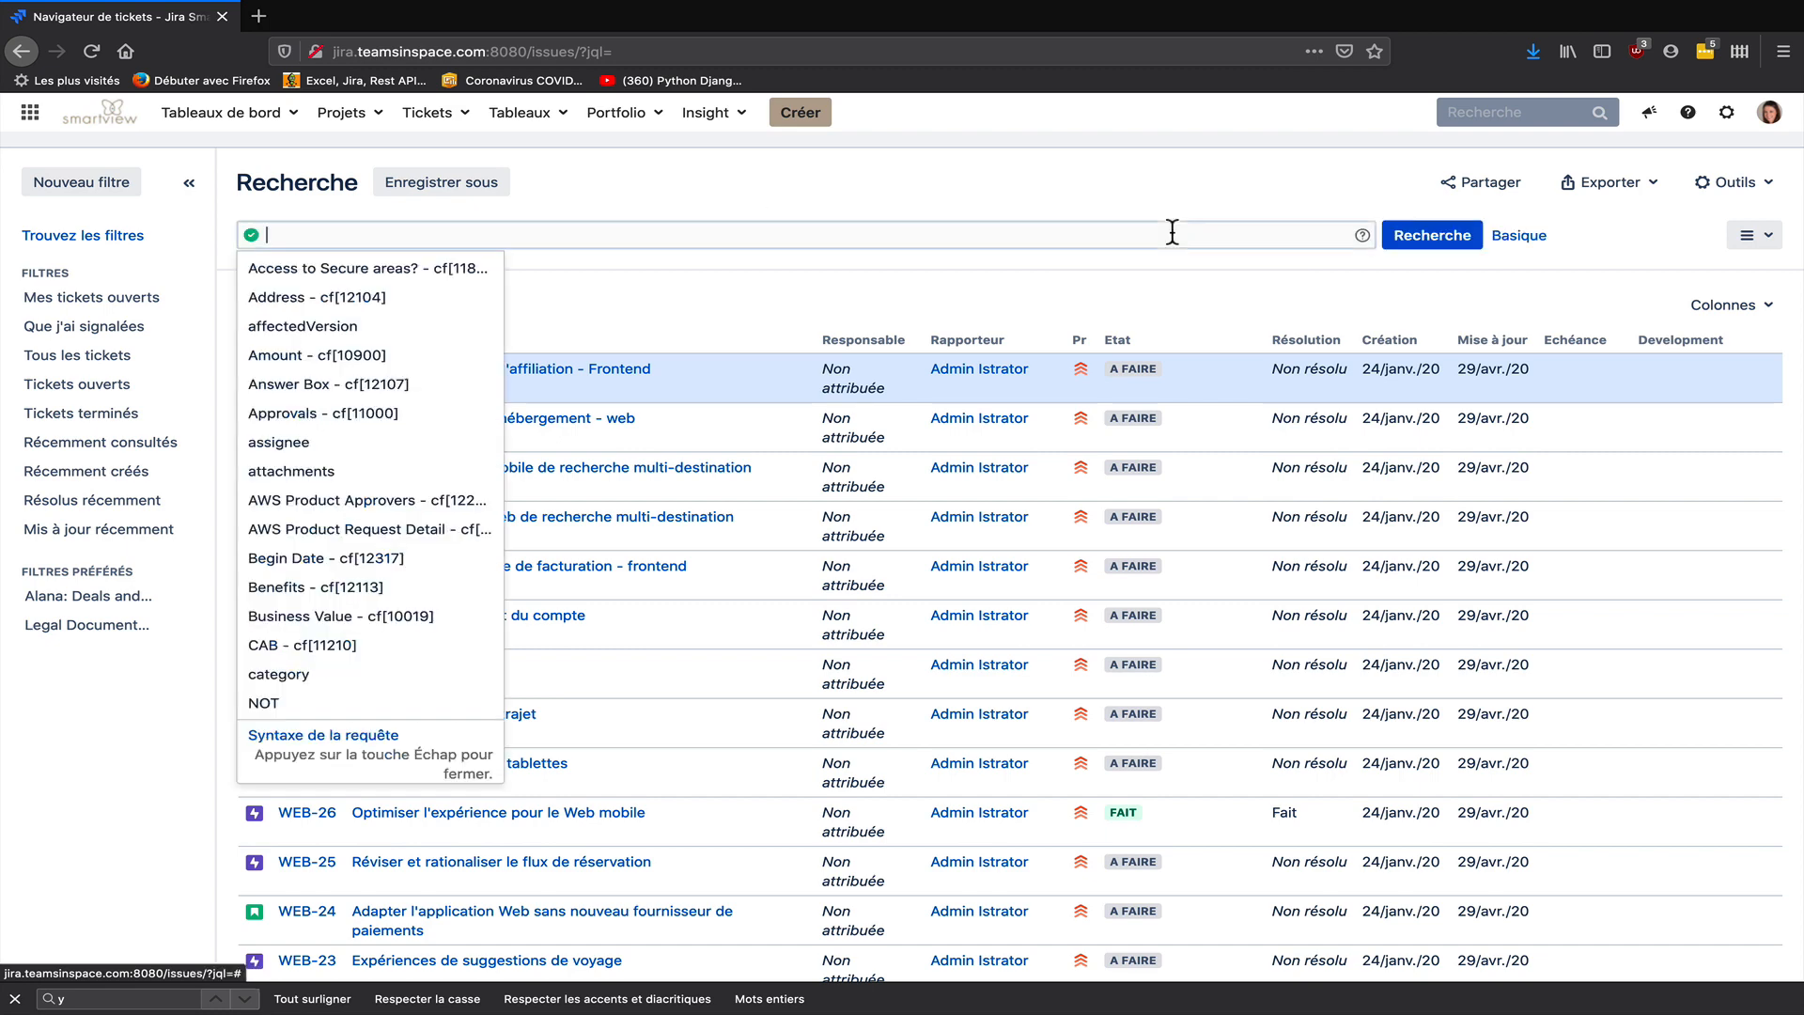
pyautogui.click(1516, 242)
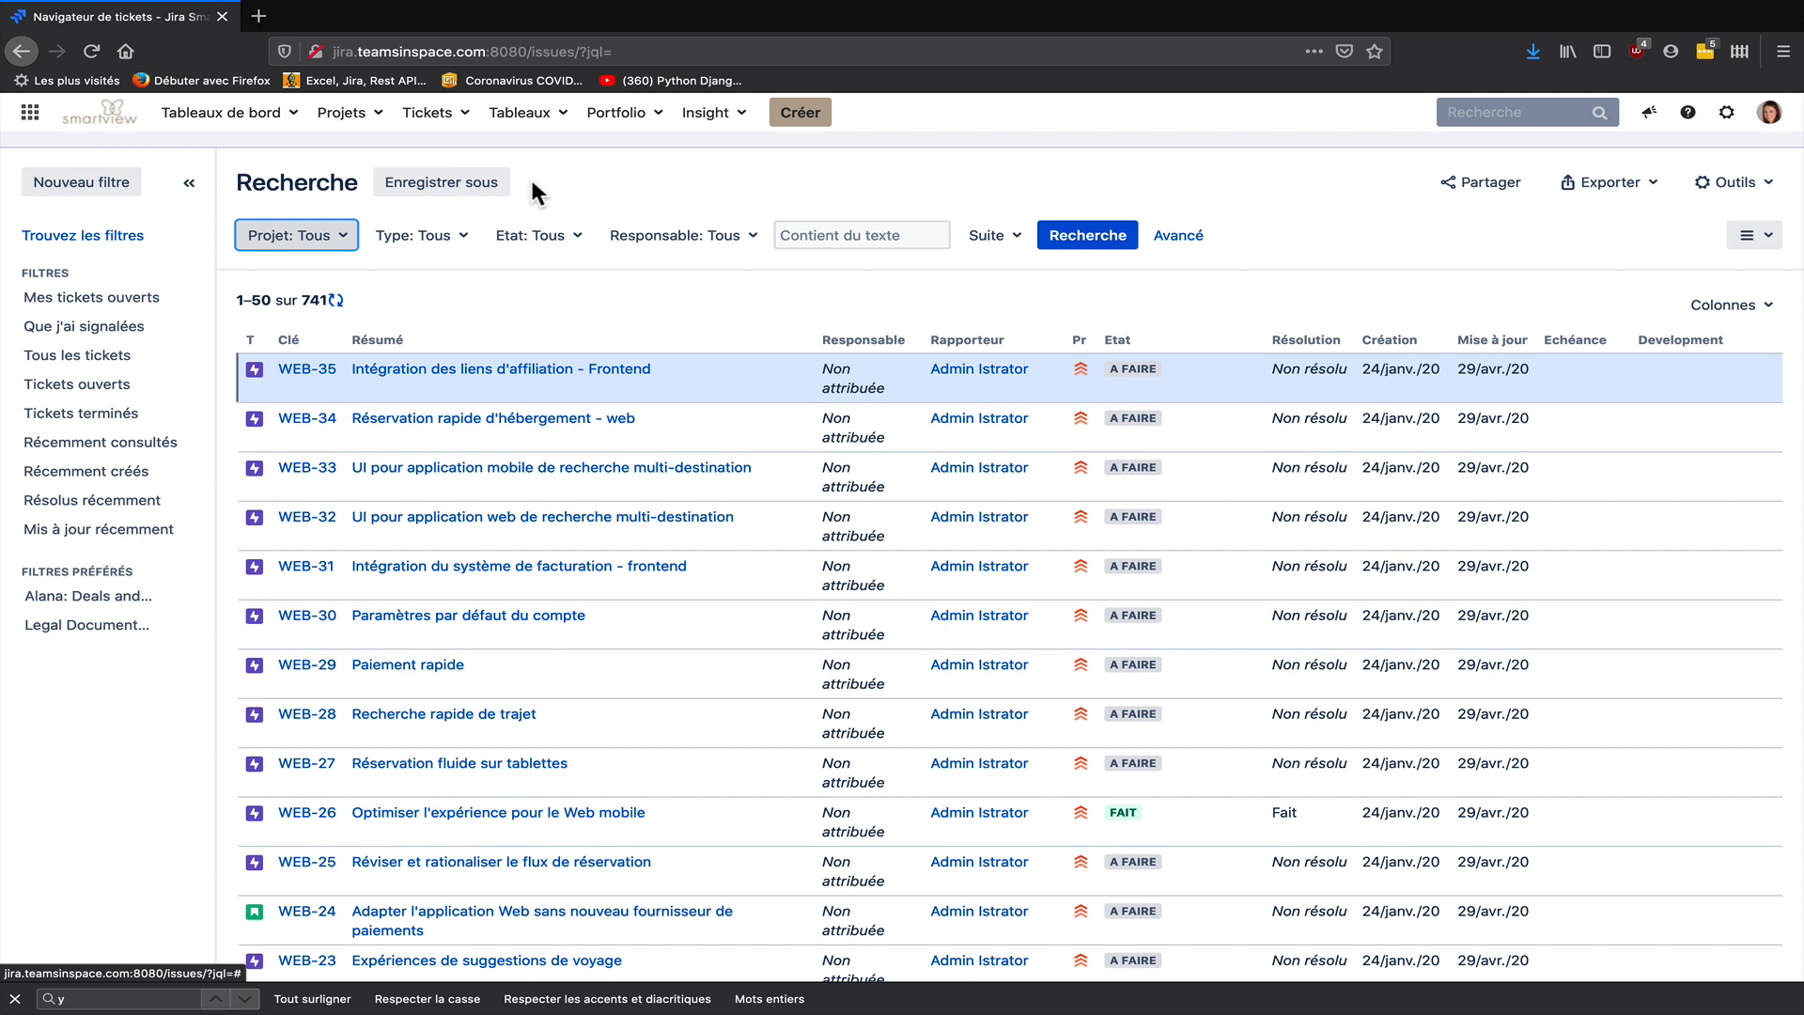
# Restrict the ticket search to the Web Browser App (BROW) and iOS App (IOS) projects
pyautogui.click(338, 243)
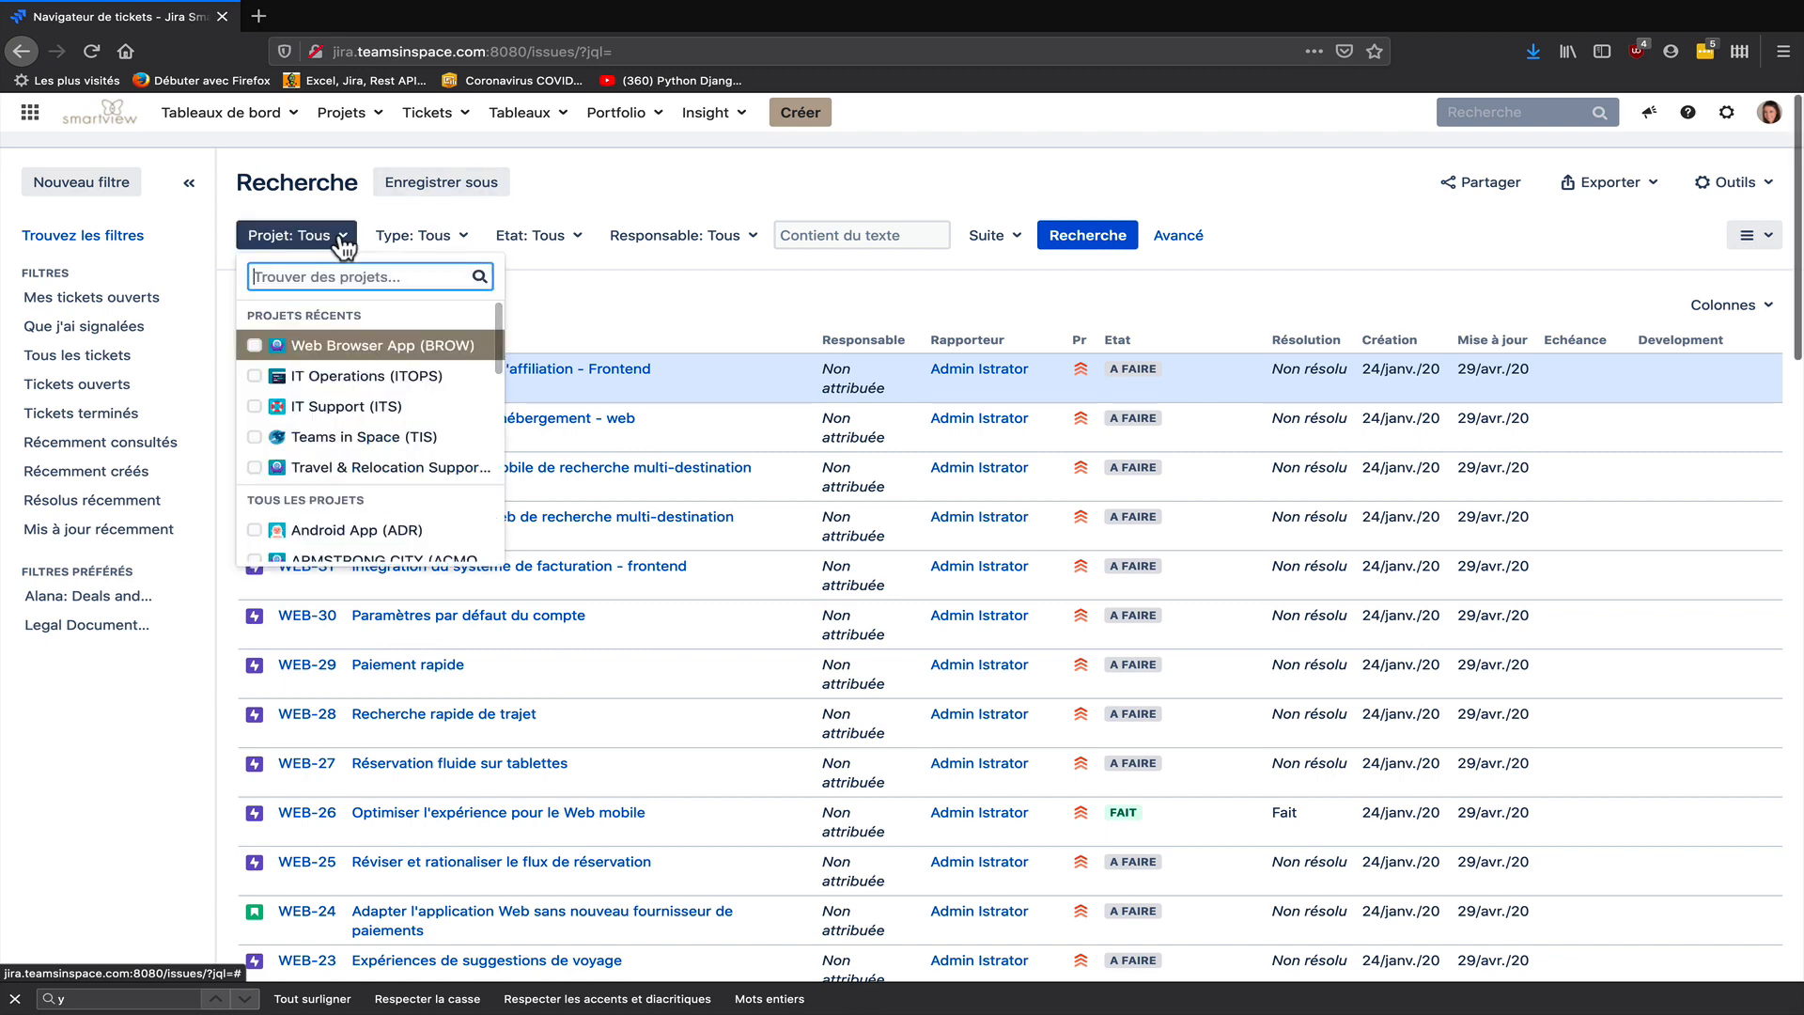
pyautogui.click(250, 341)
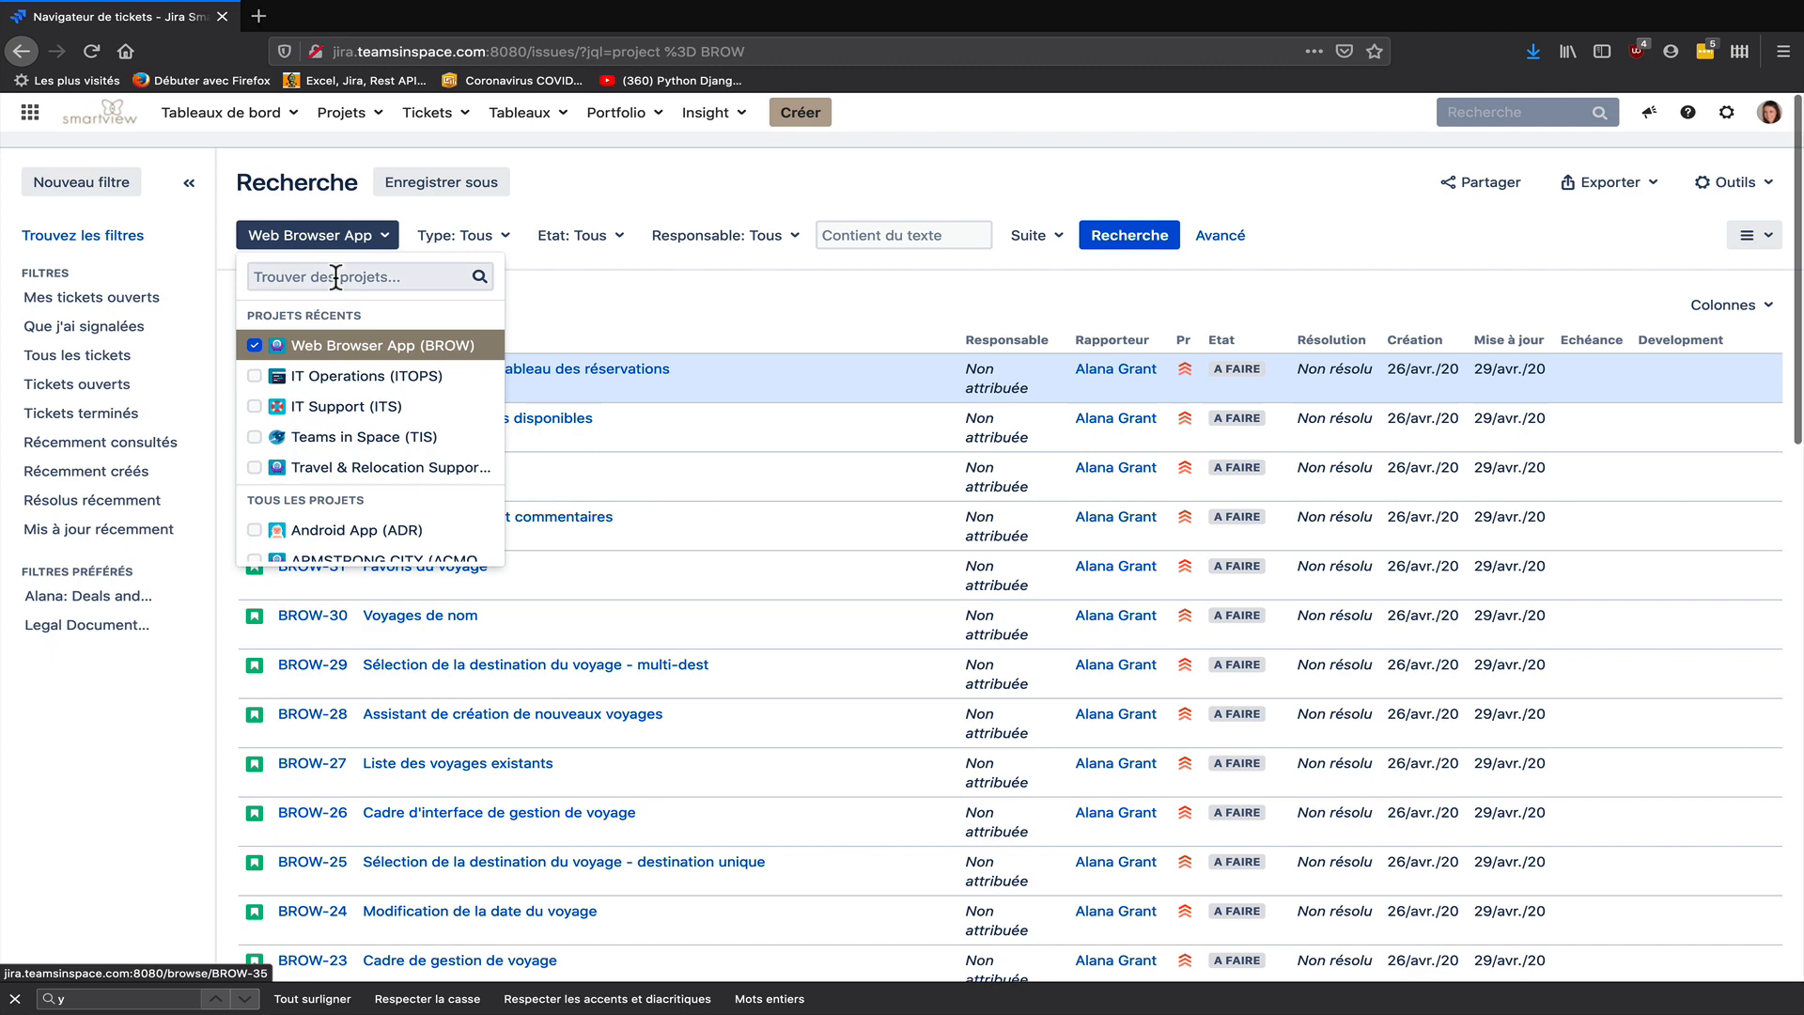
pyautogui.click(335, 277)
pyautogui.write('ios')
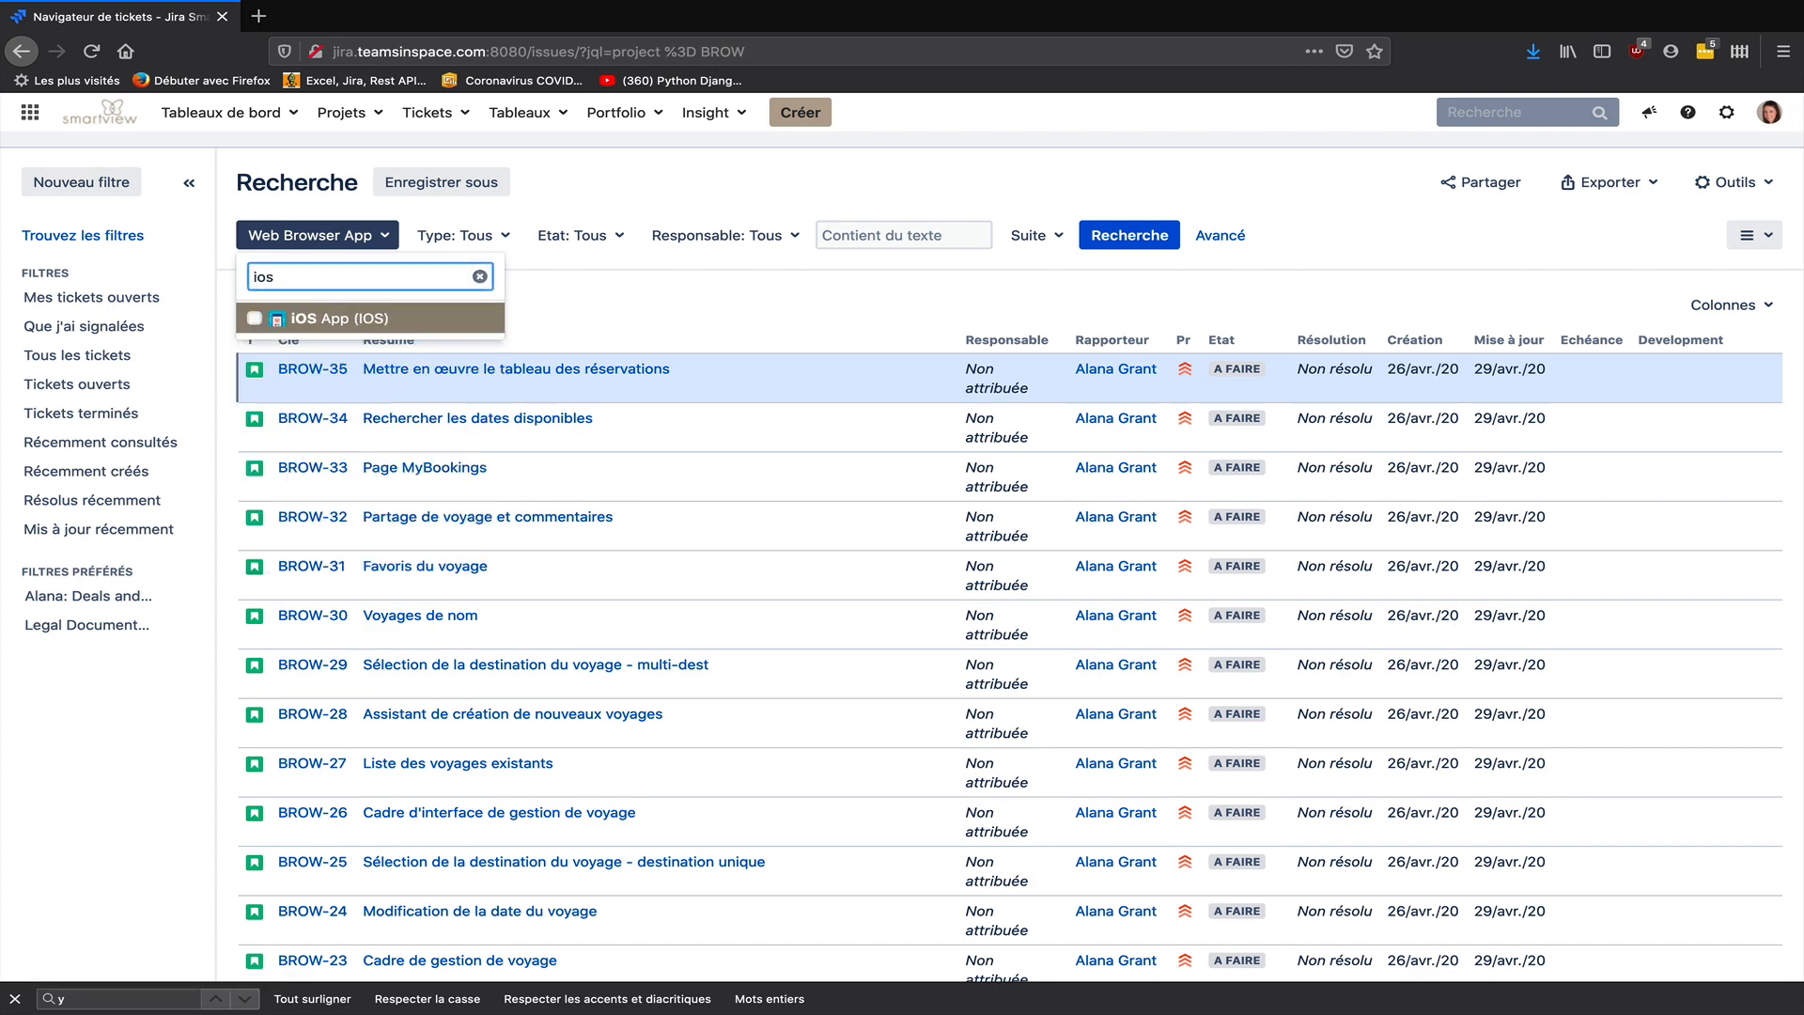
pyautogui.click(255, 317)
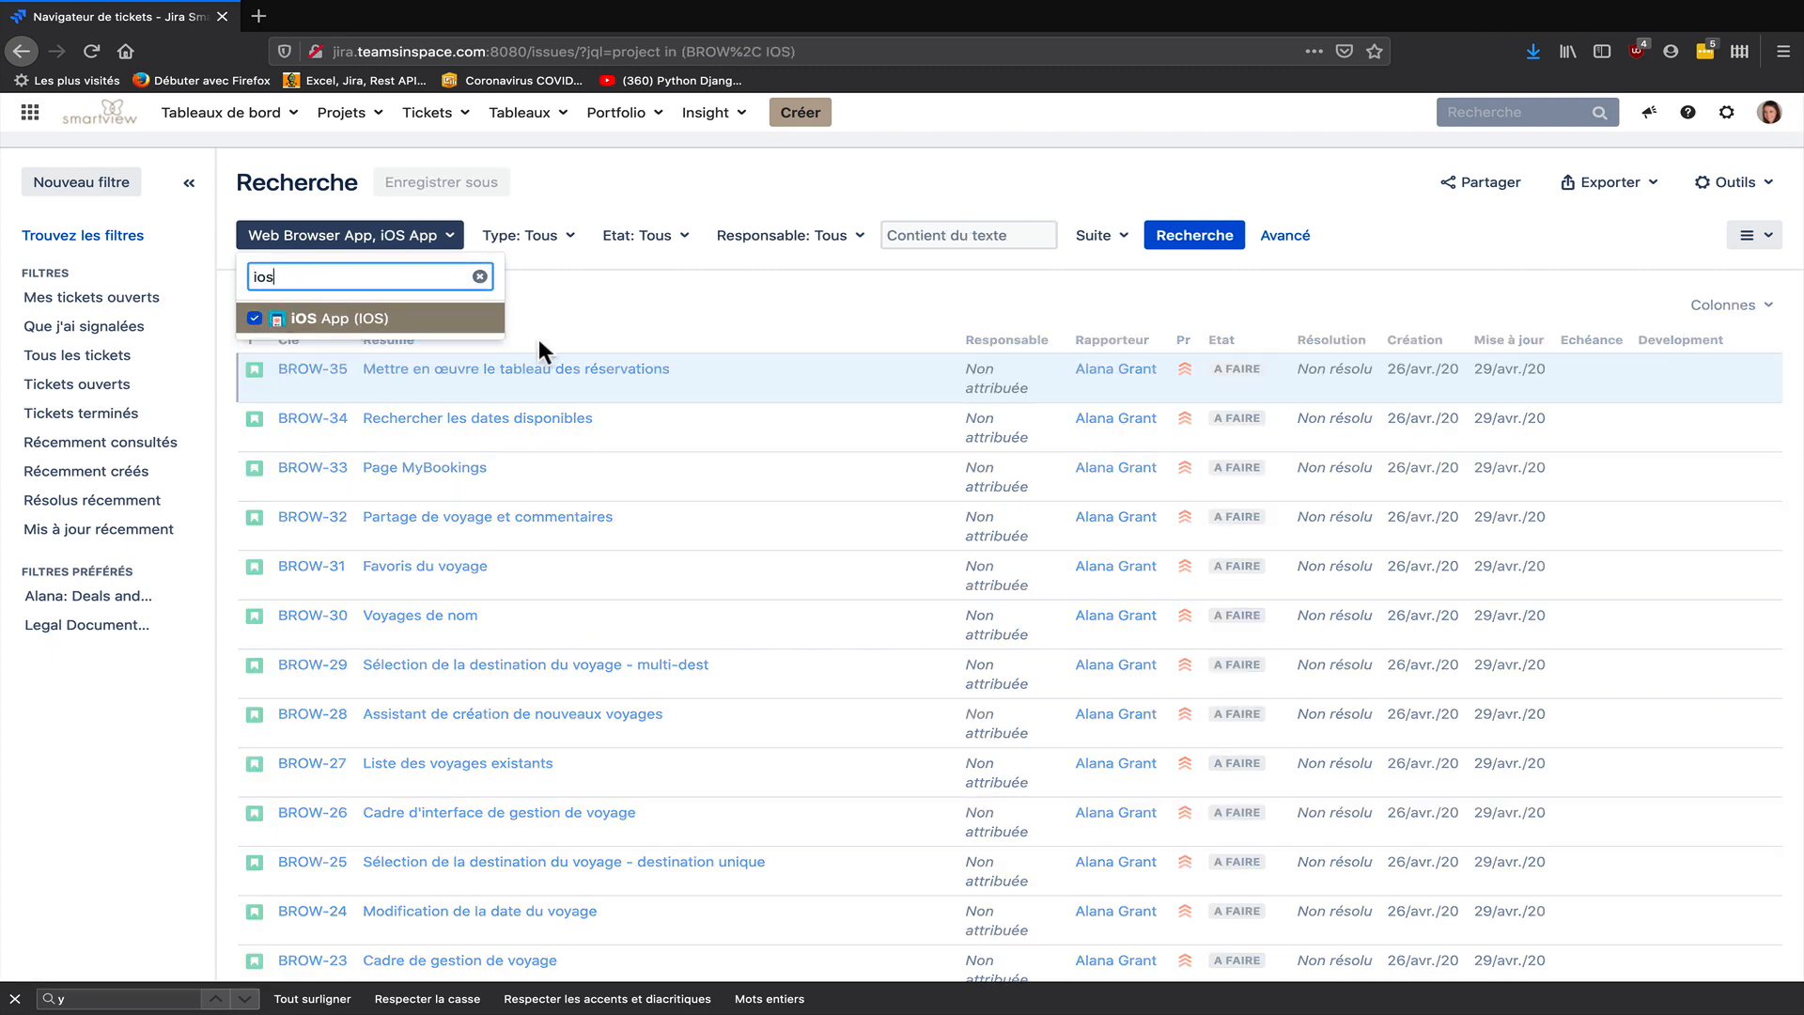
# Limit the ticket type to Récit in the search criteria
pyautogui.click(573, 240)
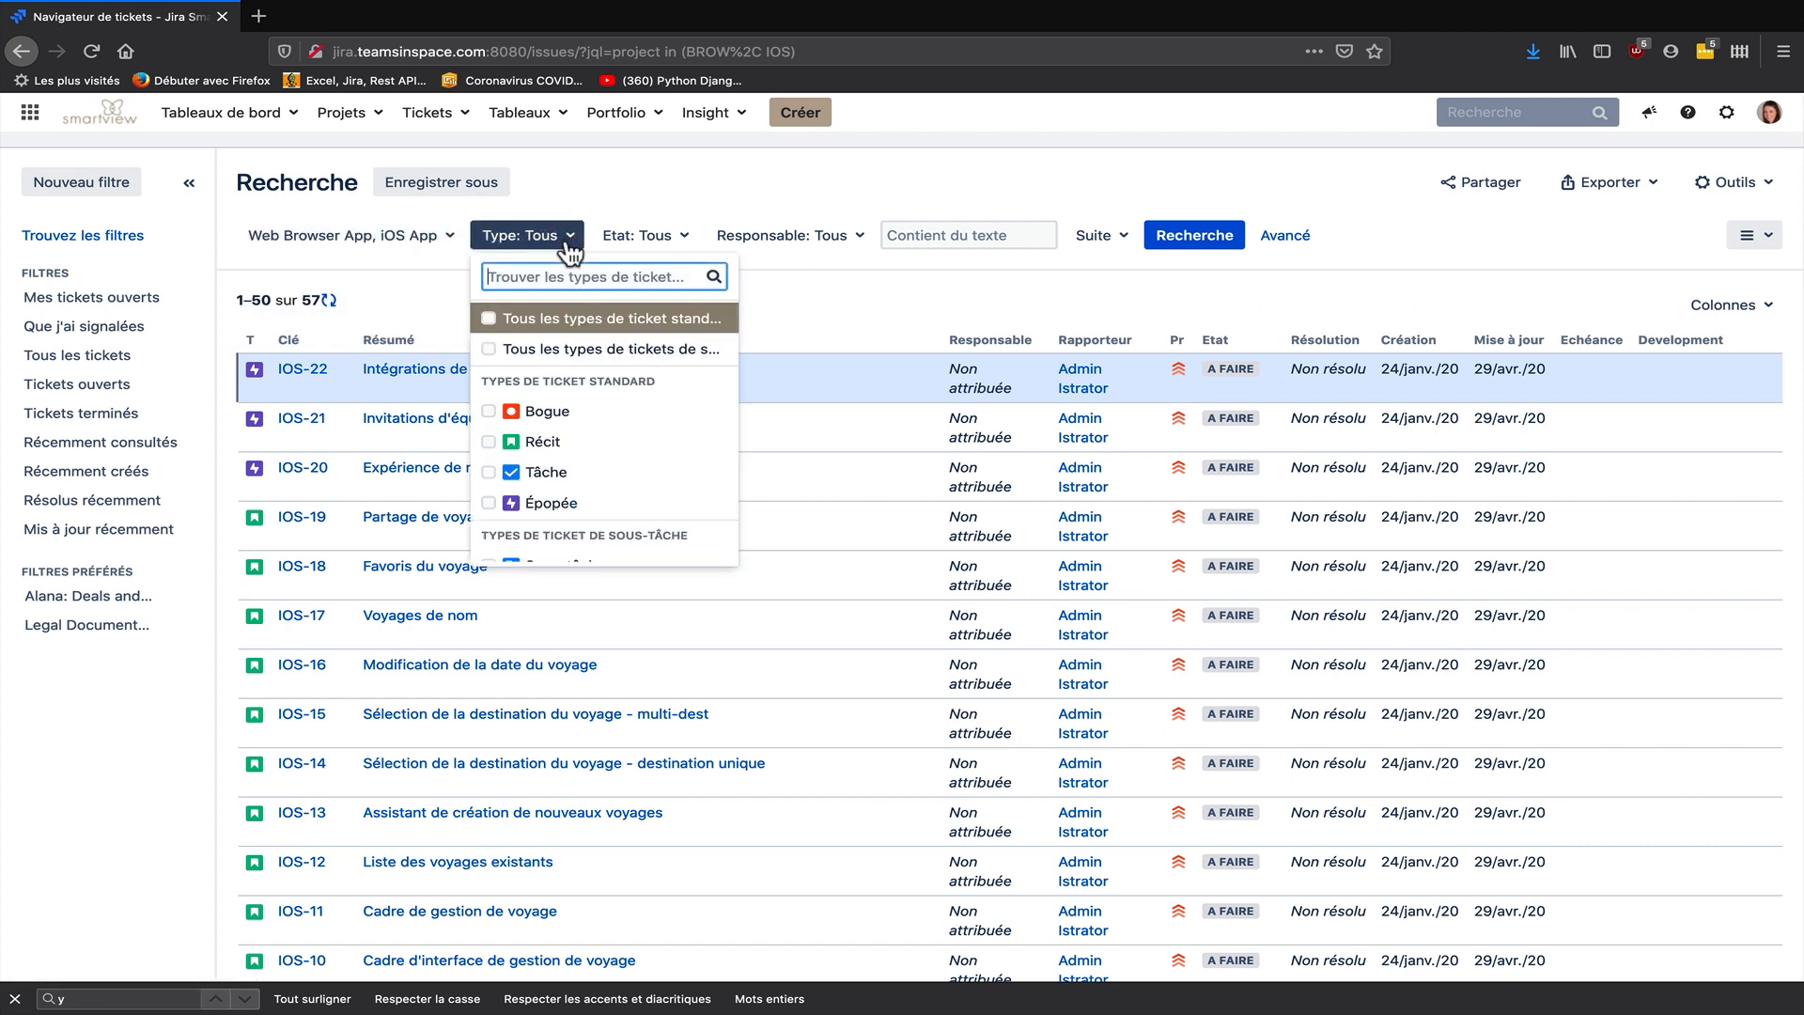
pyautogui.write('réci')
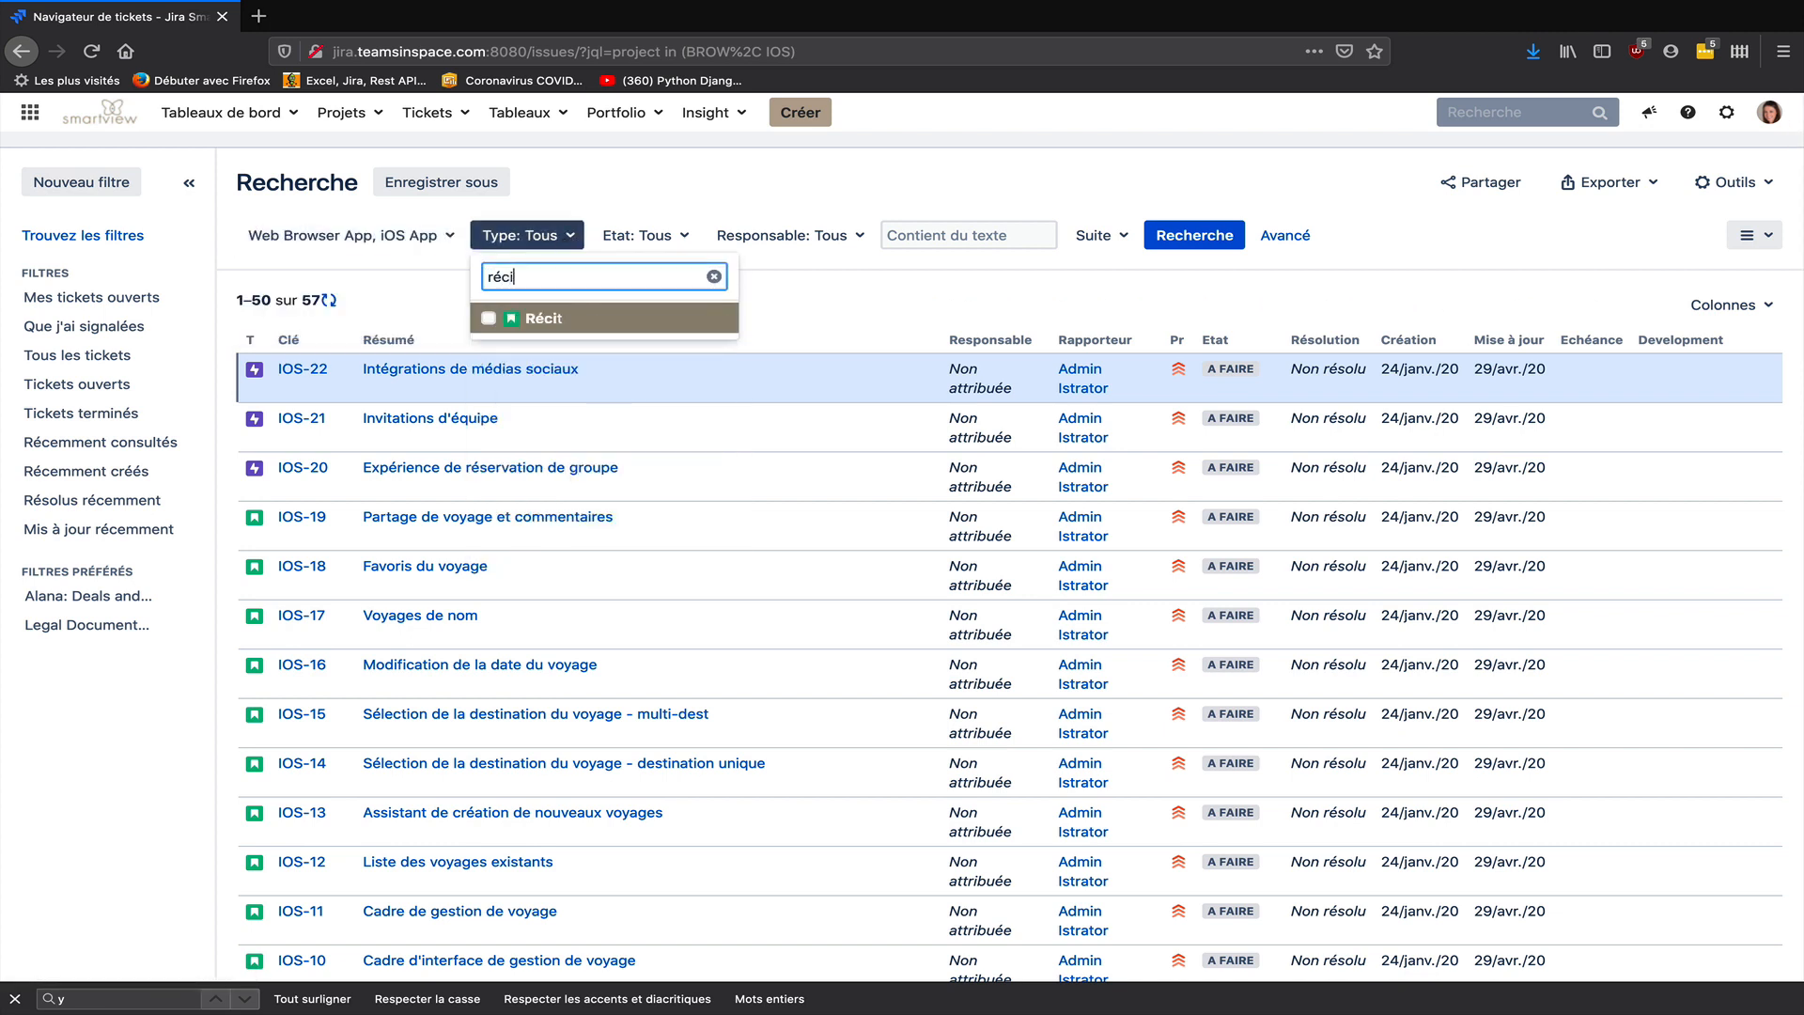
pyautogui.click(487, 317)
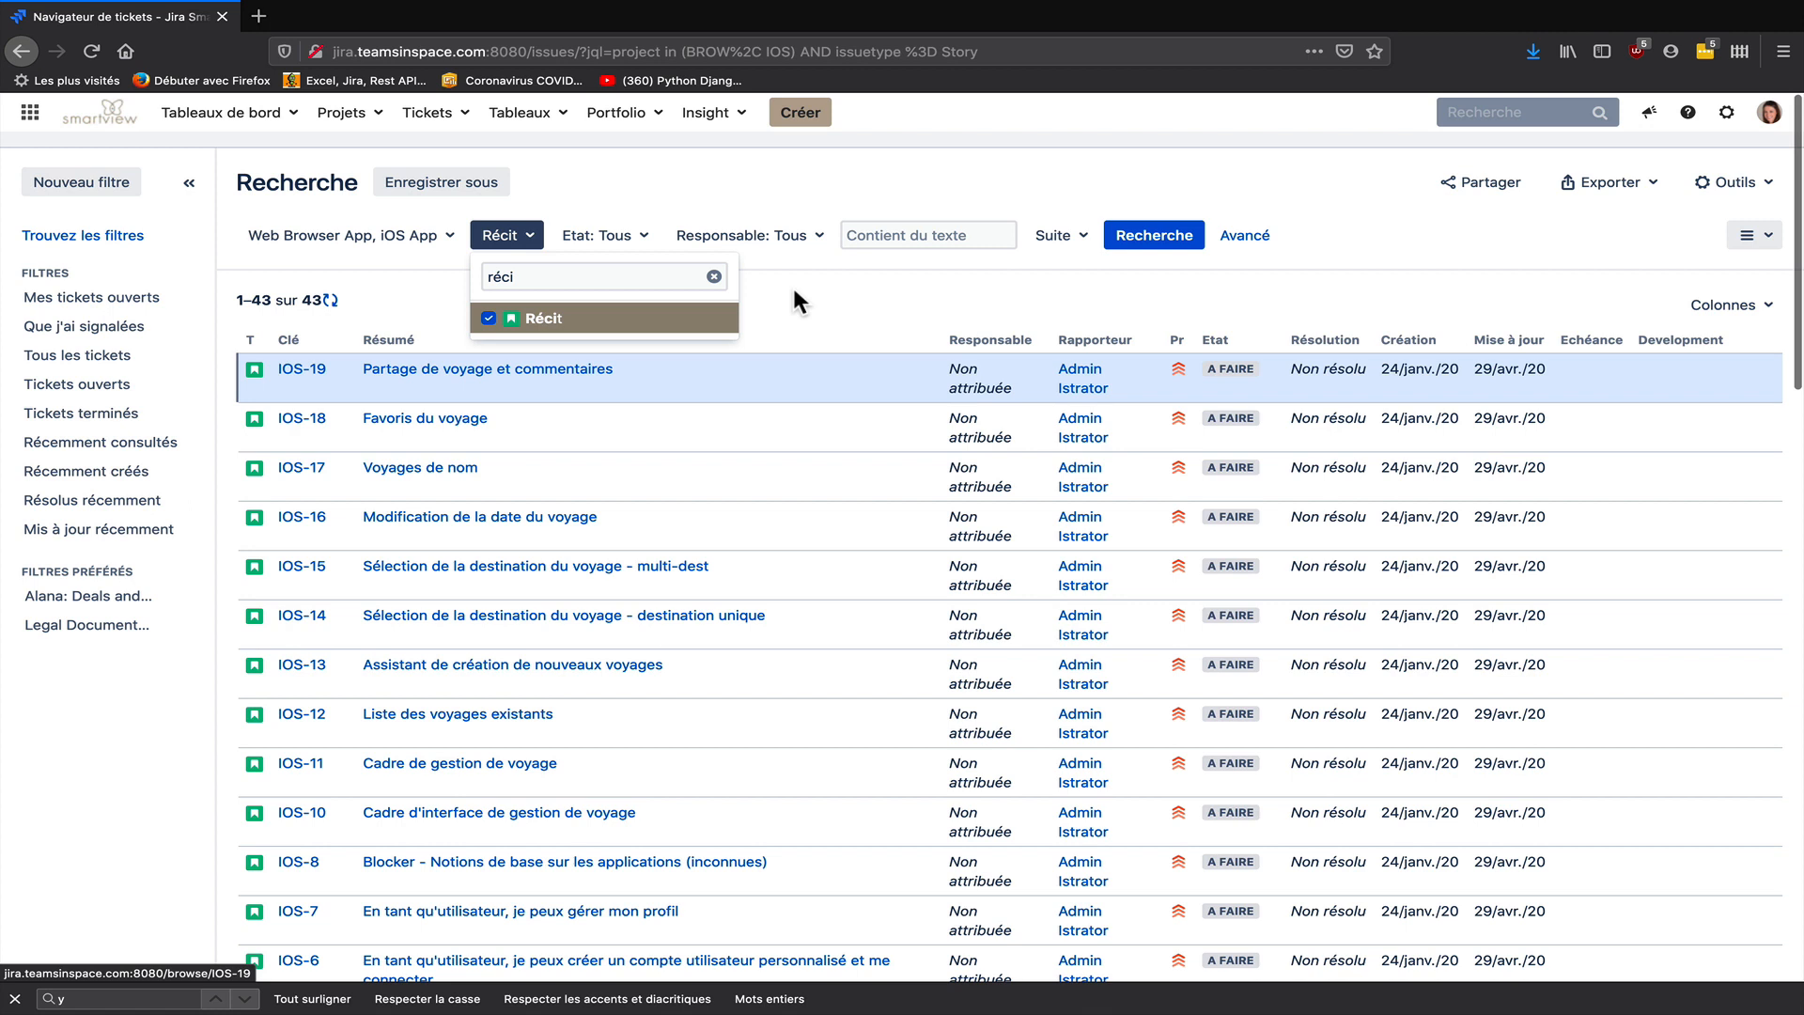
pyautogui.press('Escape')
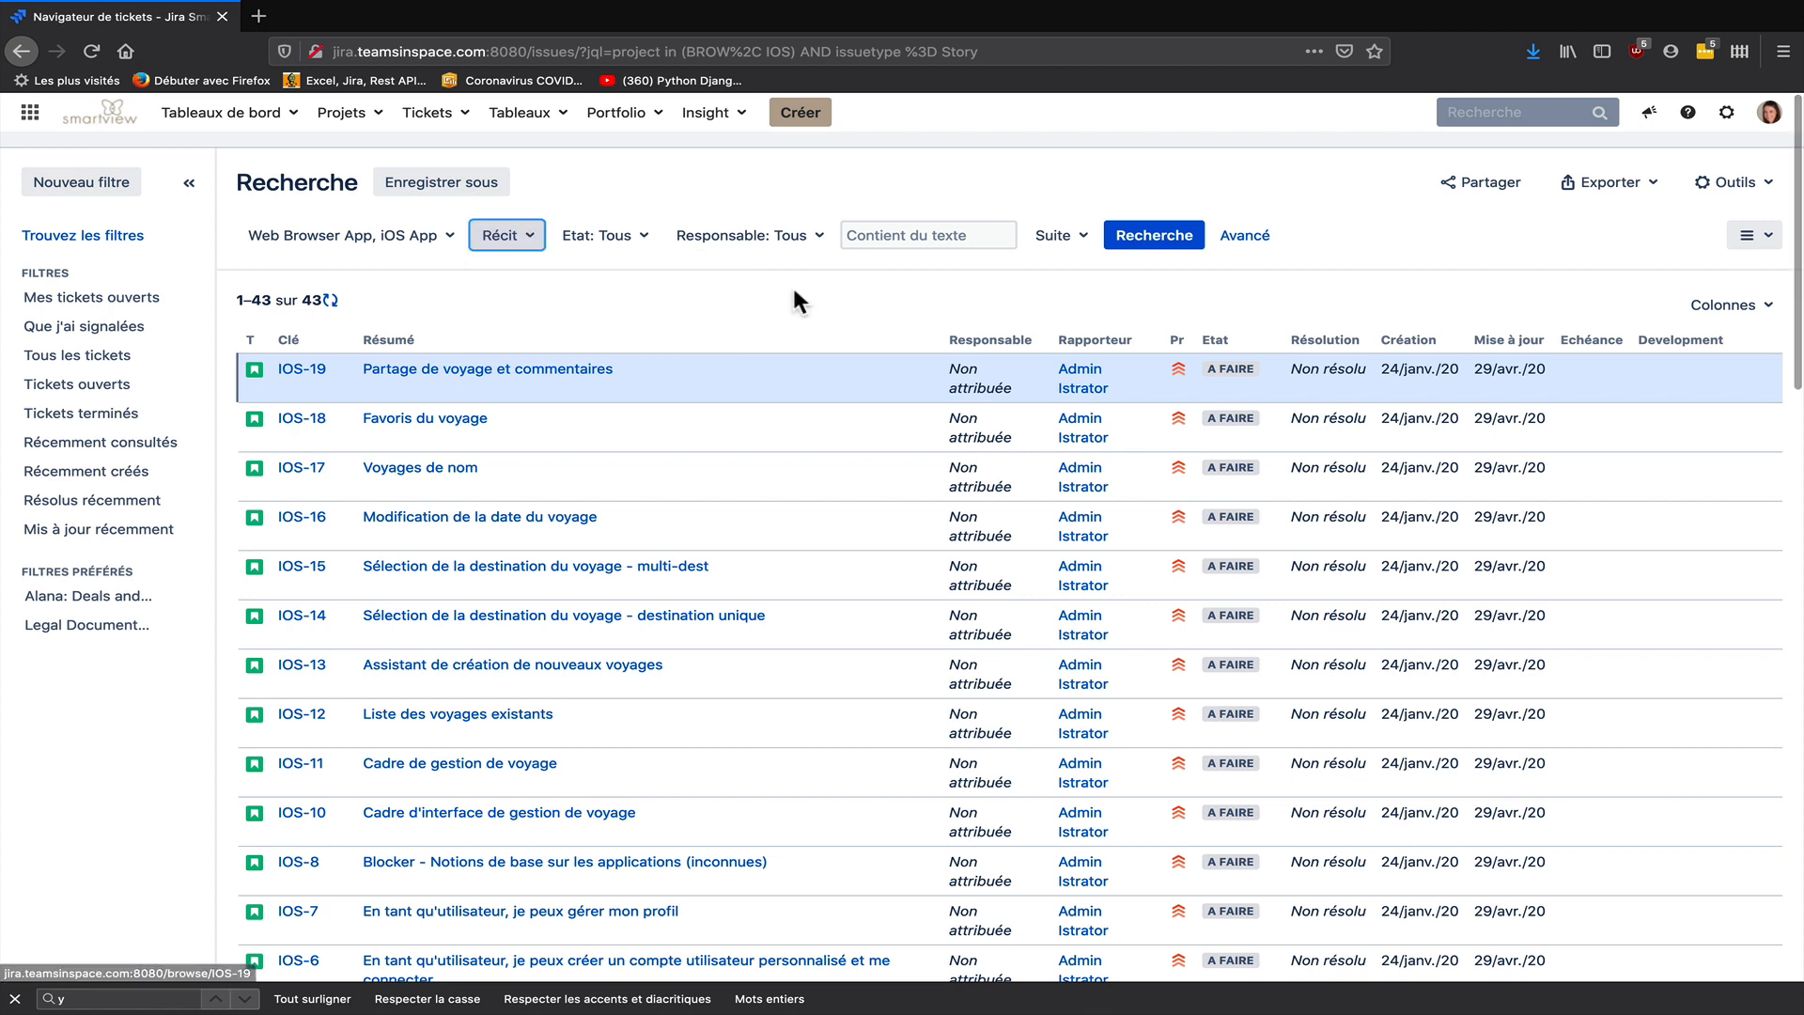
# Add the Rapporteur criterion and look up a user by first name in its list, clearing the lookup text
pyautogui.click(1086, 250)
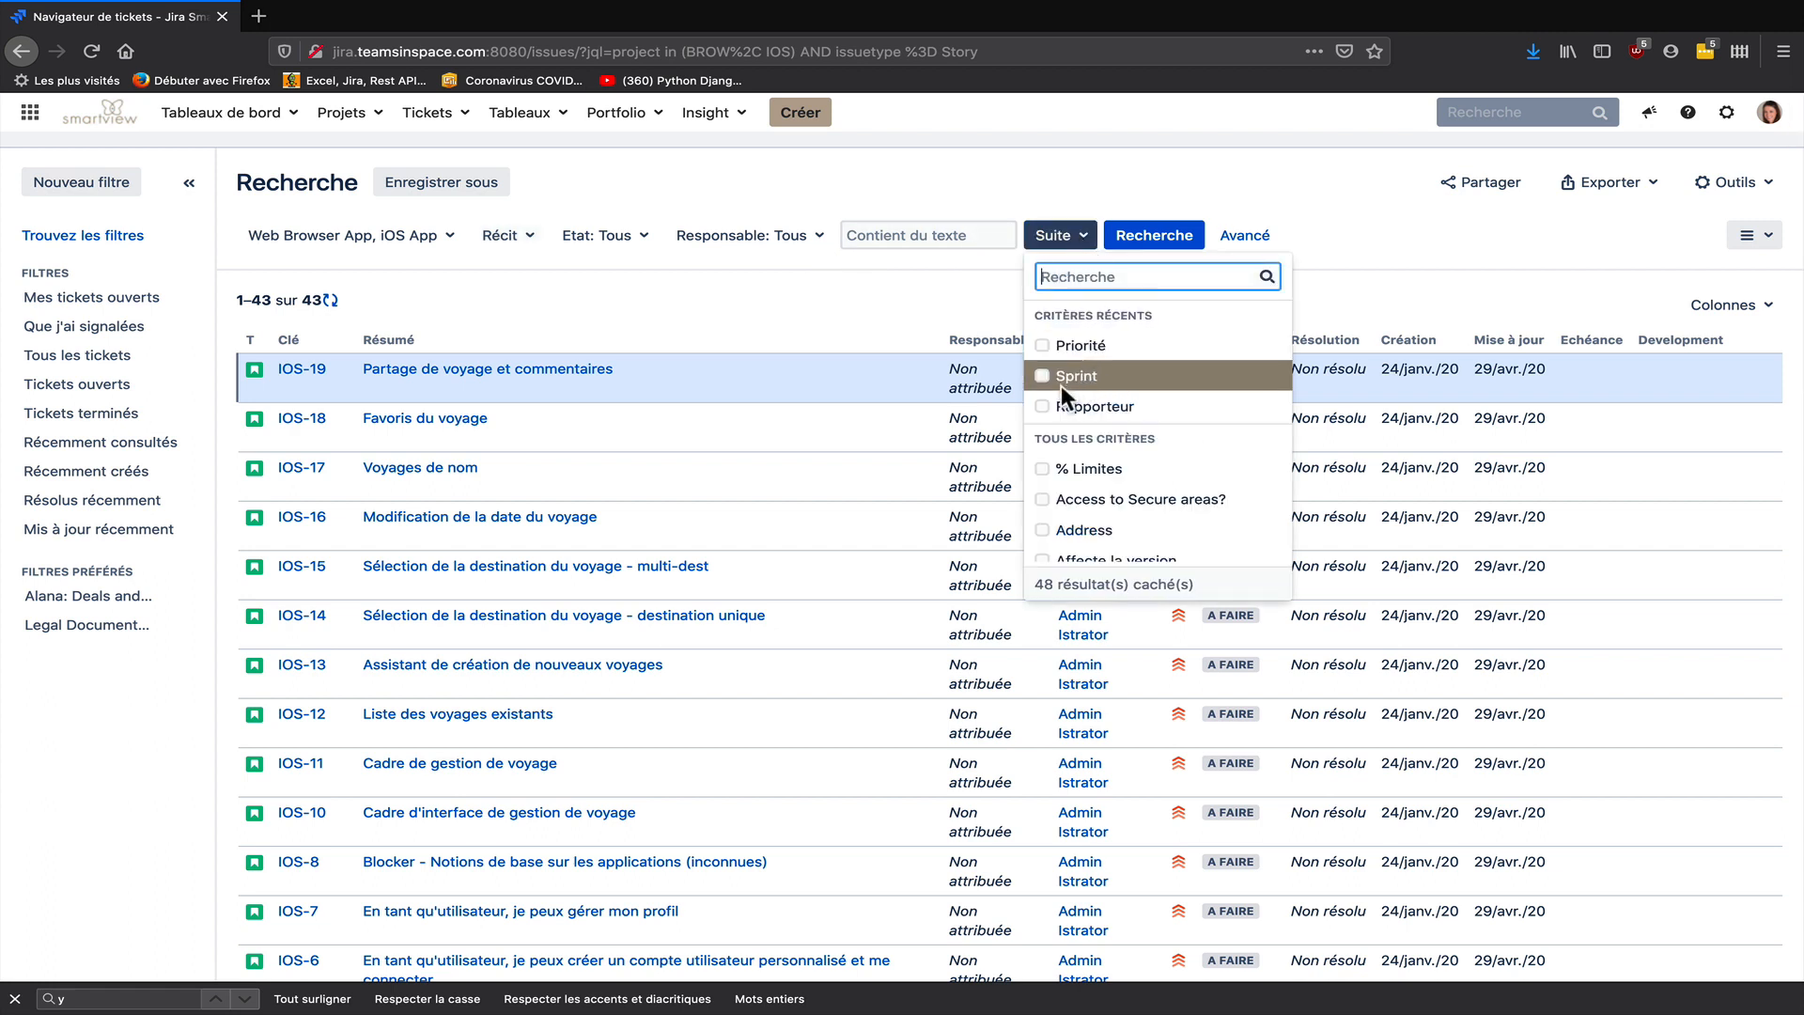
pyautogui.click(1045, 405)
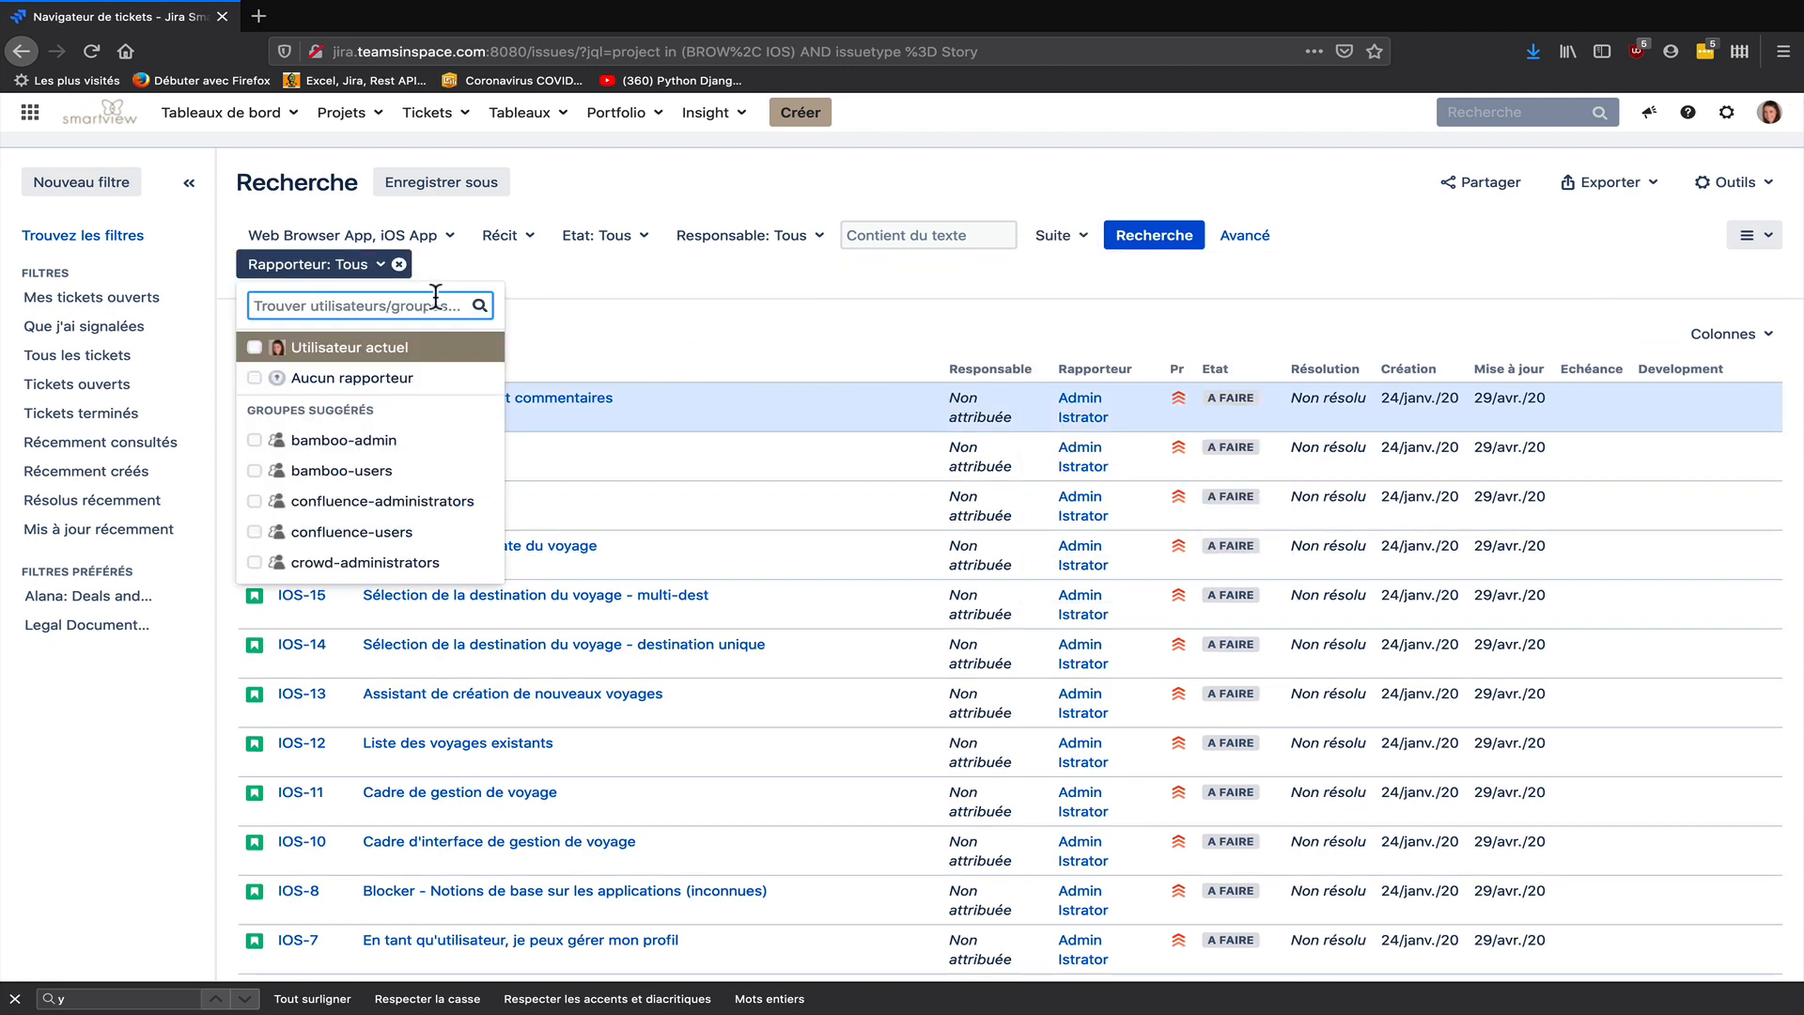
pyautogui.write('emma')
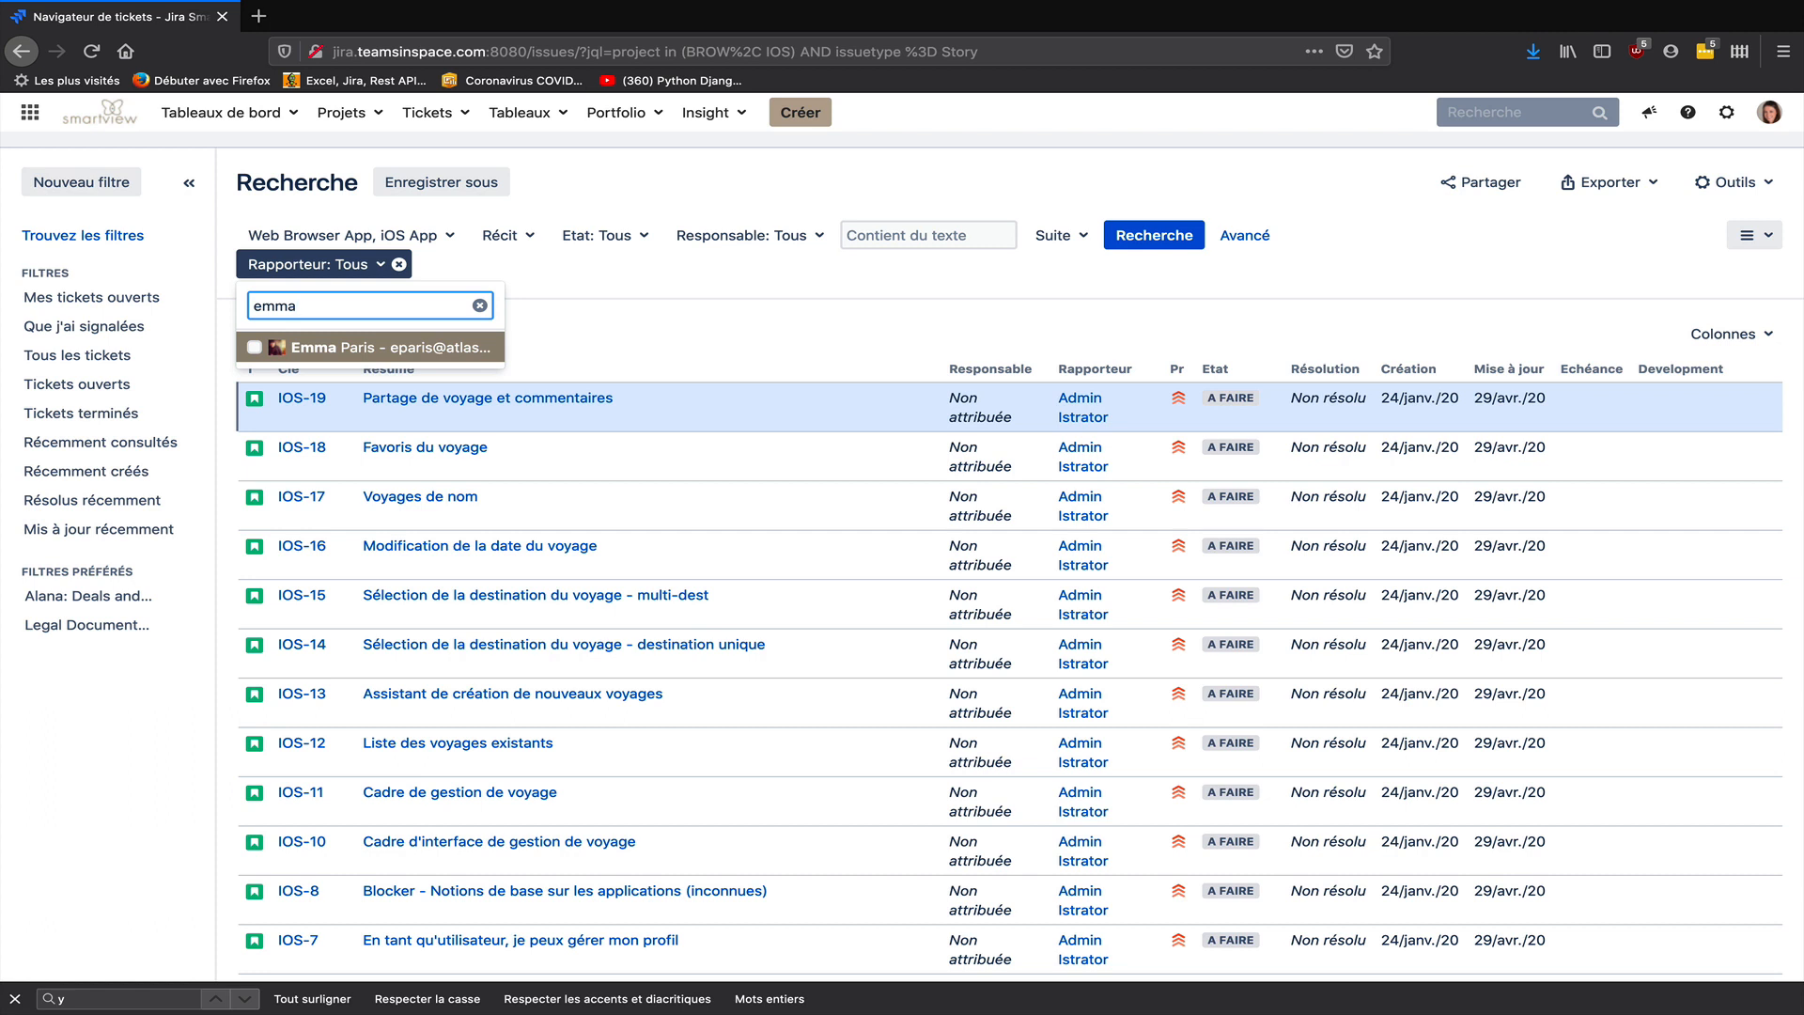
pyautogui.press('BackSpace')
pyautogui.press('BackSpace')
pyautogui.press('BackSpace')
pyautogui.press('BackSpace')
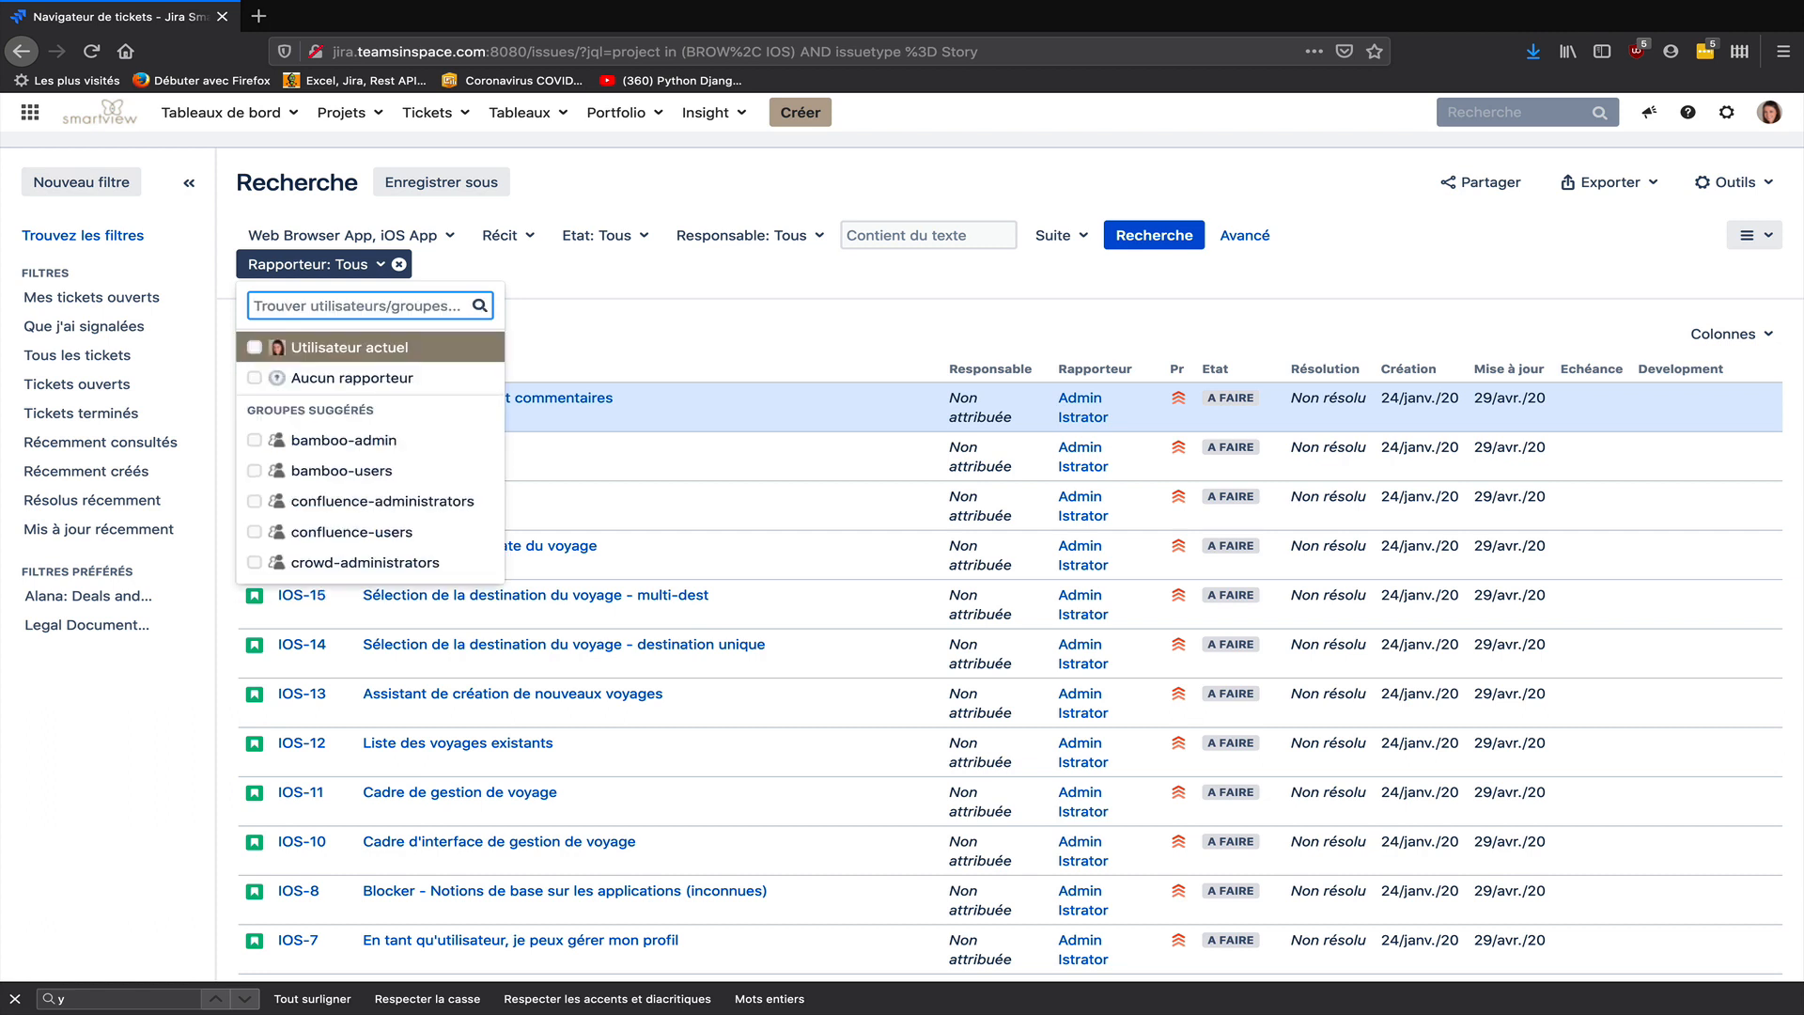
# Look up "jira" groups in the reporter list, clear the lookup, and set the reporter to Utilisateur actuel
pyautogui.write('jira')
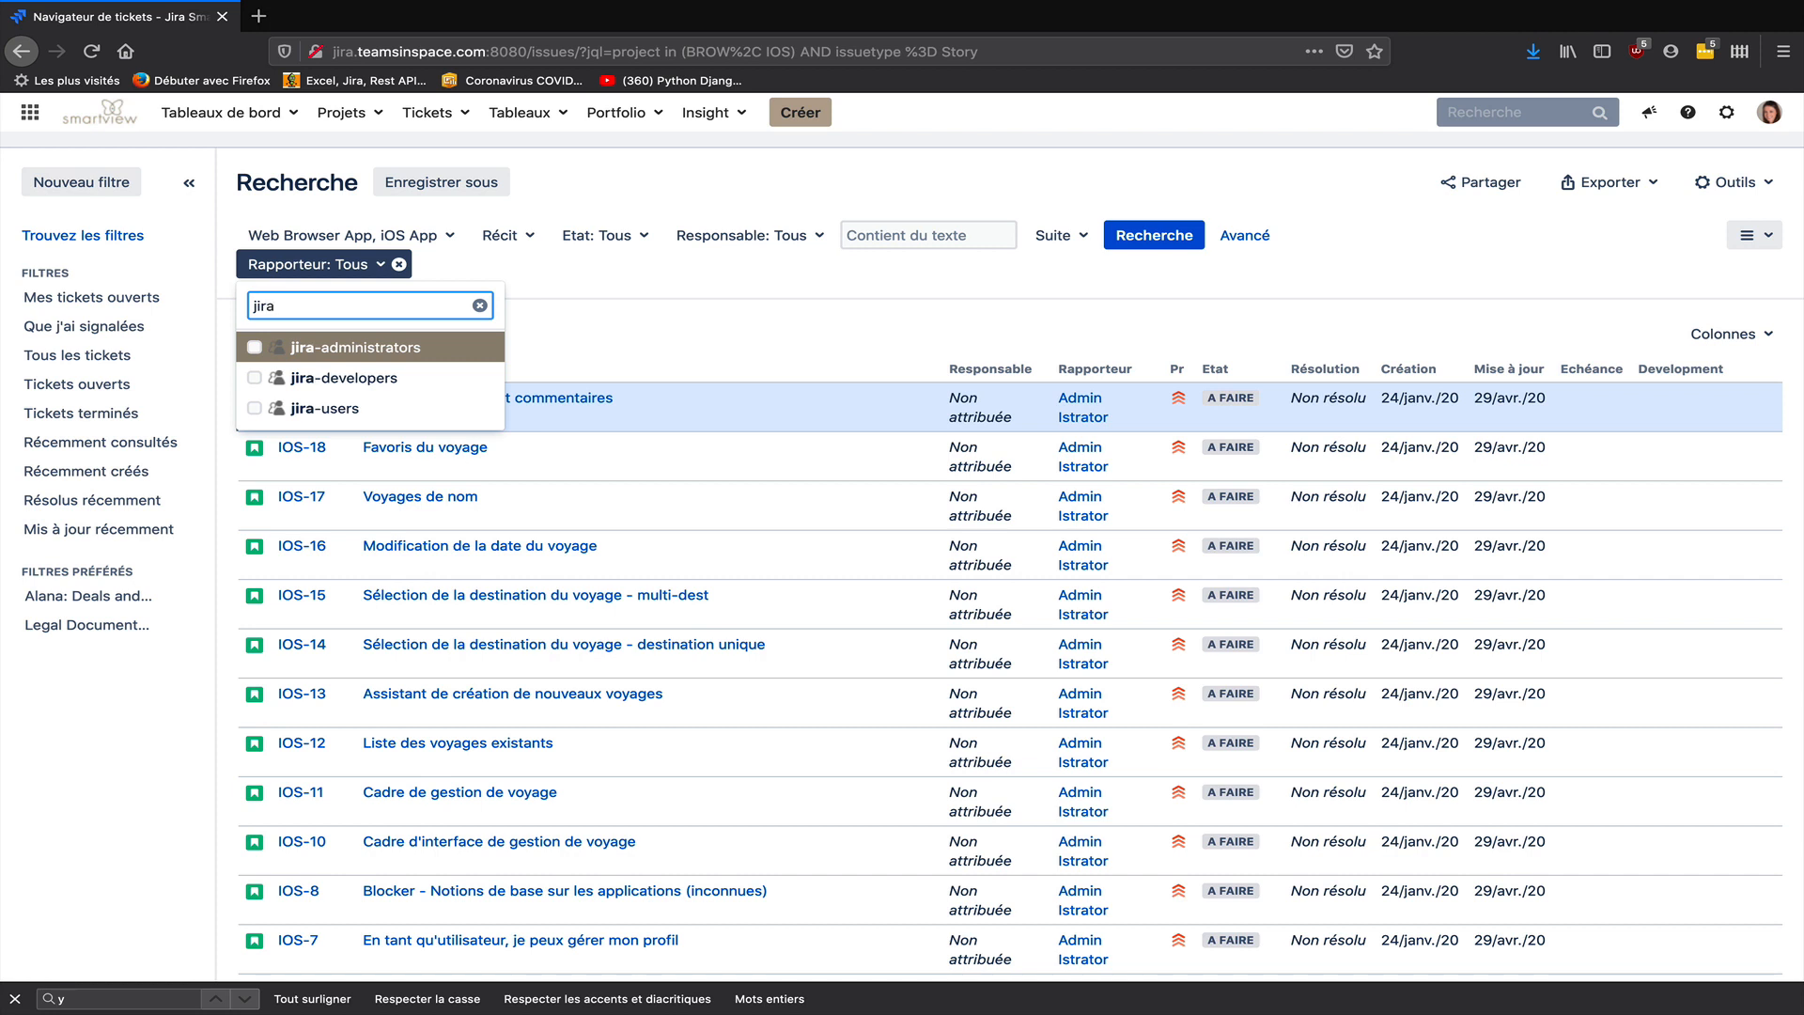
pyautogui.press('BackSpace')
pyautogui.press('BackSpace')
pyautogui.press('BackSpace')
pyautogui.press('BackSpace')
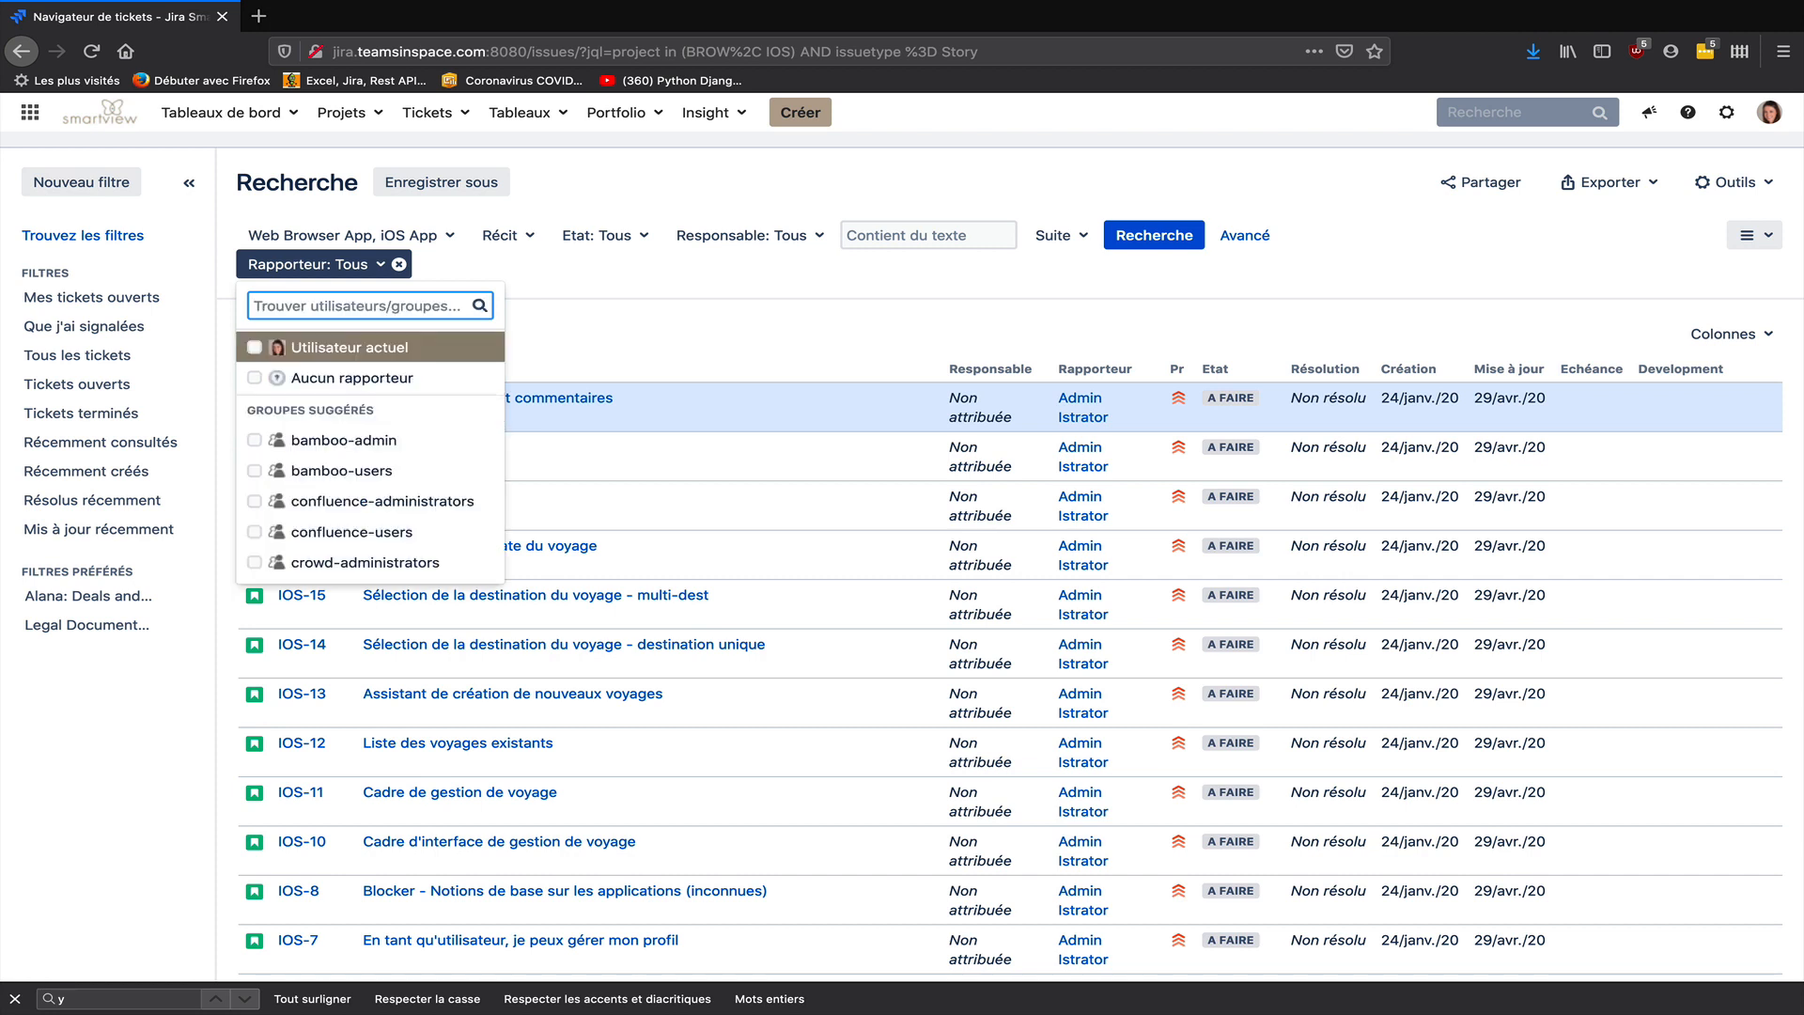
pyautogui.click(253, 346)
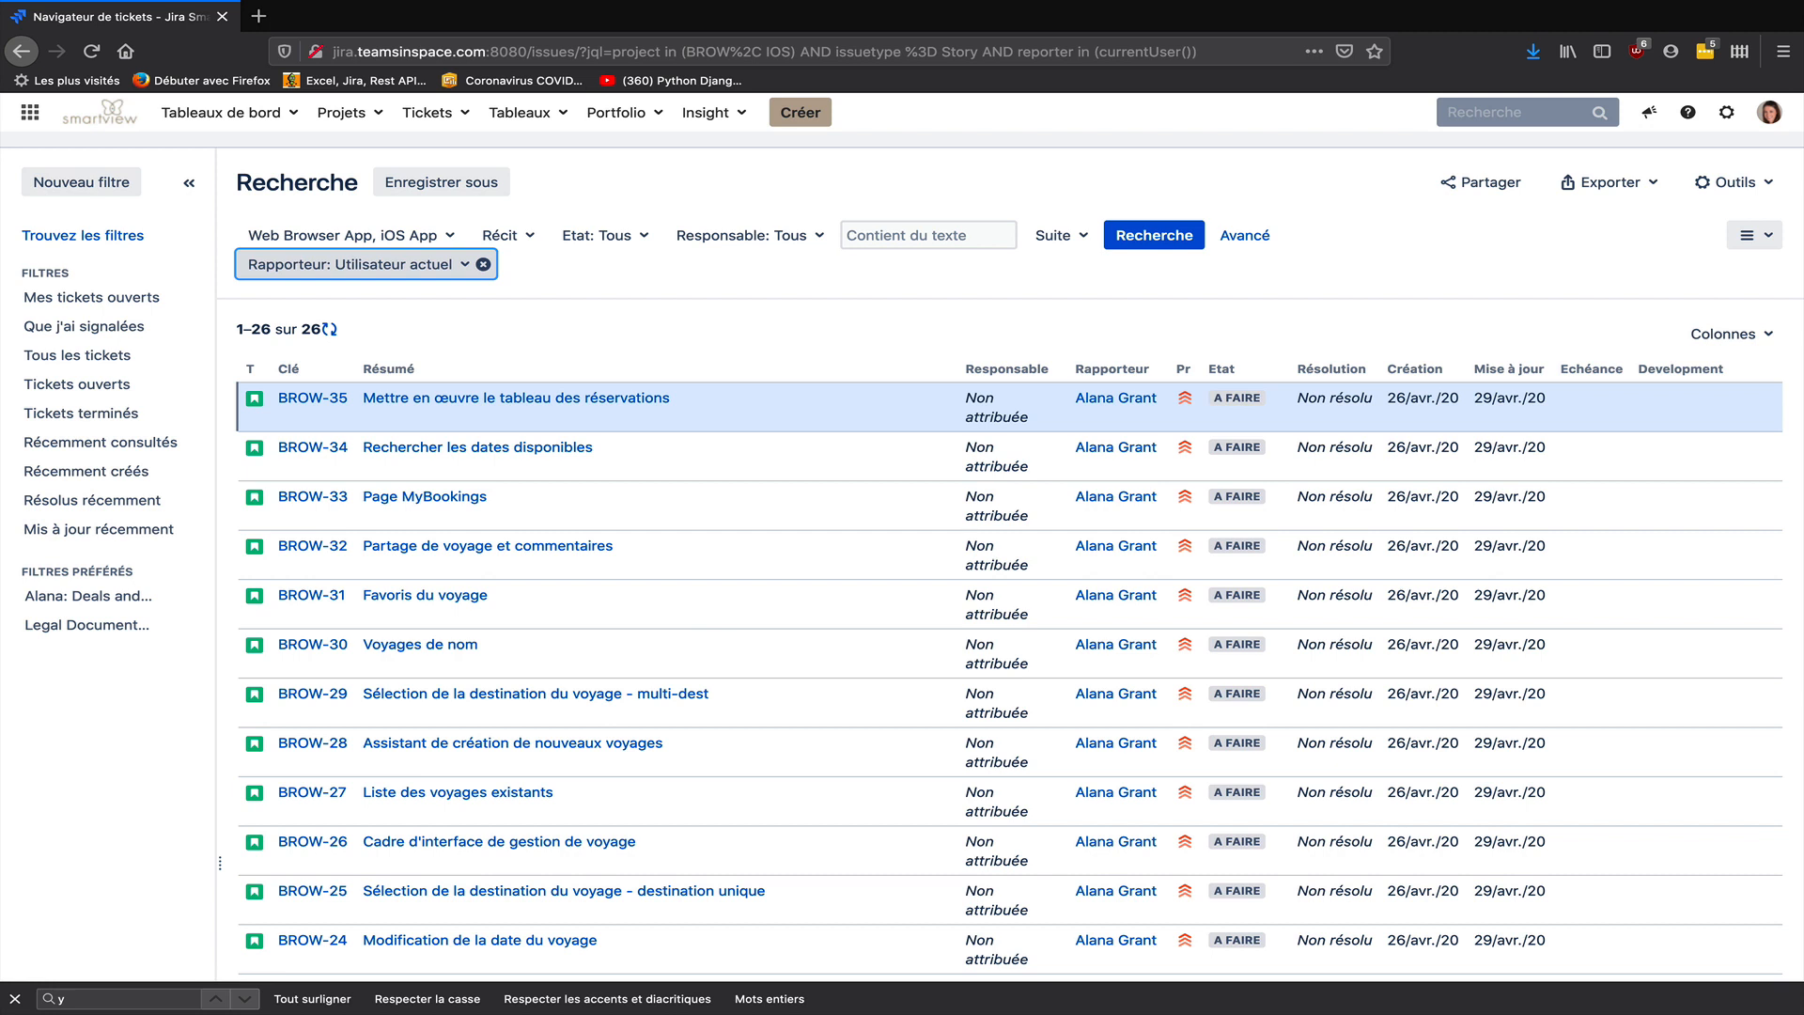
# Try a Date de création criterion covering the last 5 minutes, and remove that criterion from the search
pyautogui.click(1070, 246)
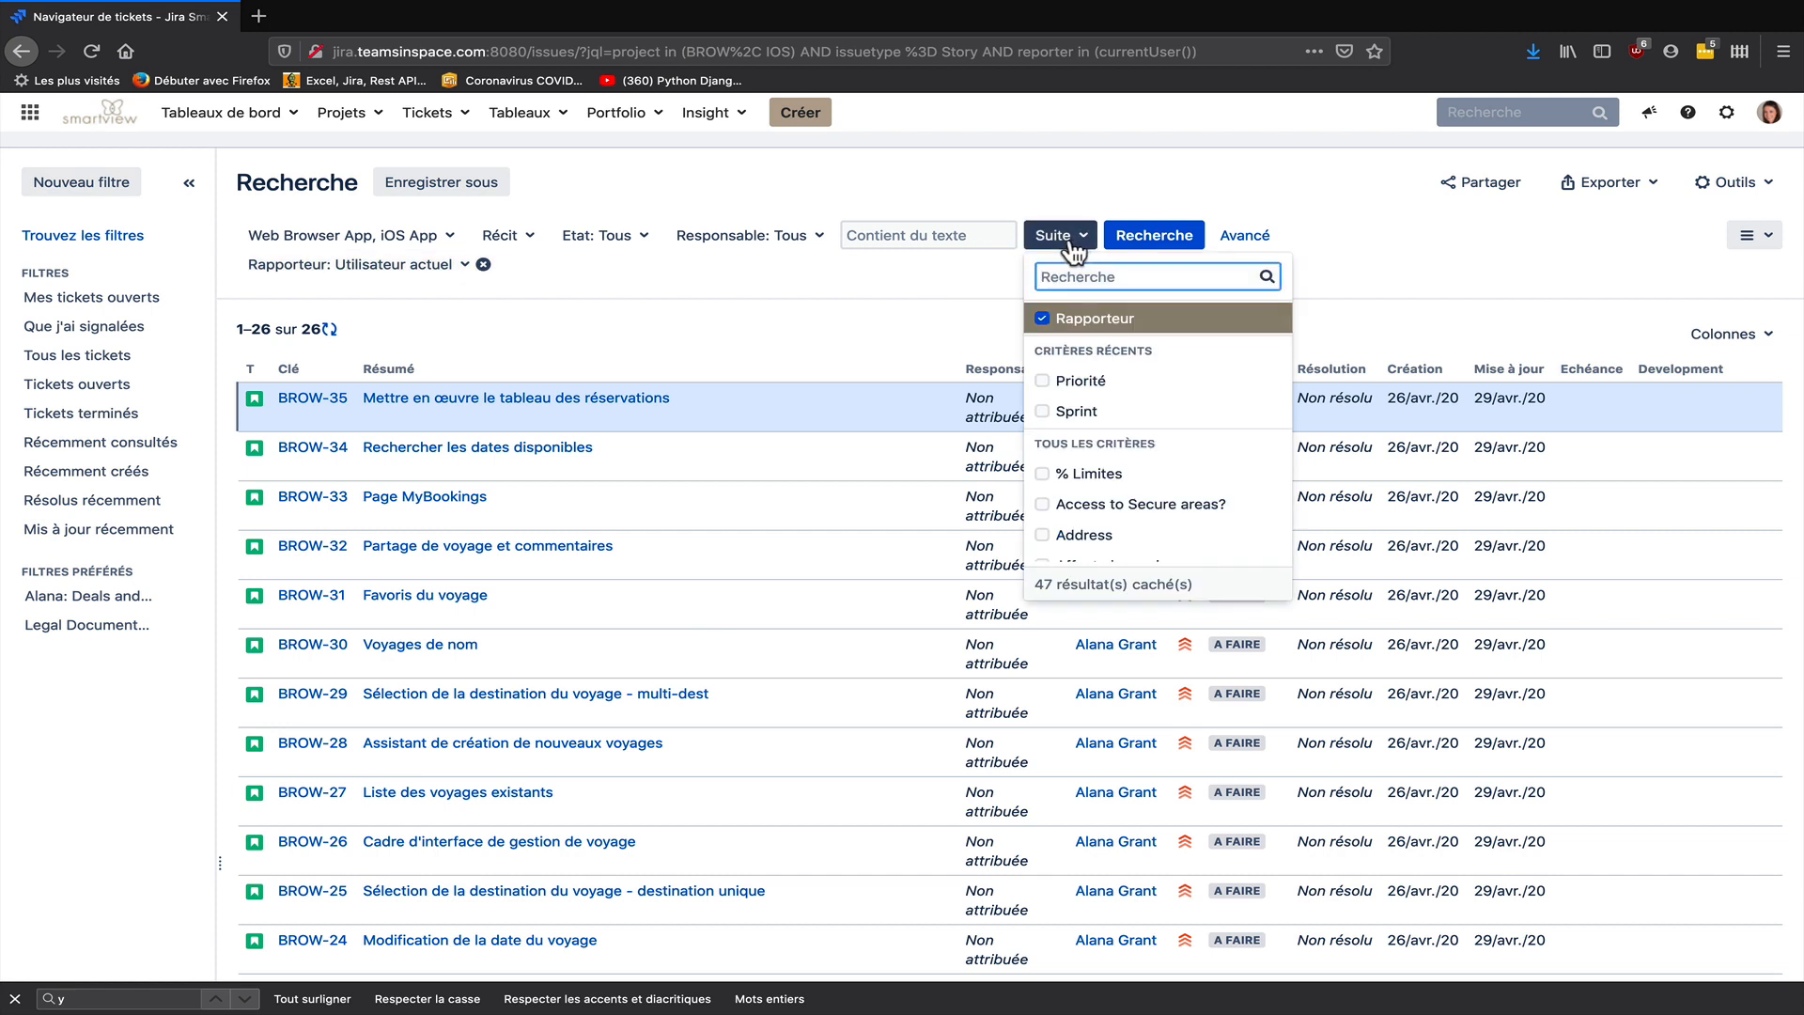
pyautogui.write('date')
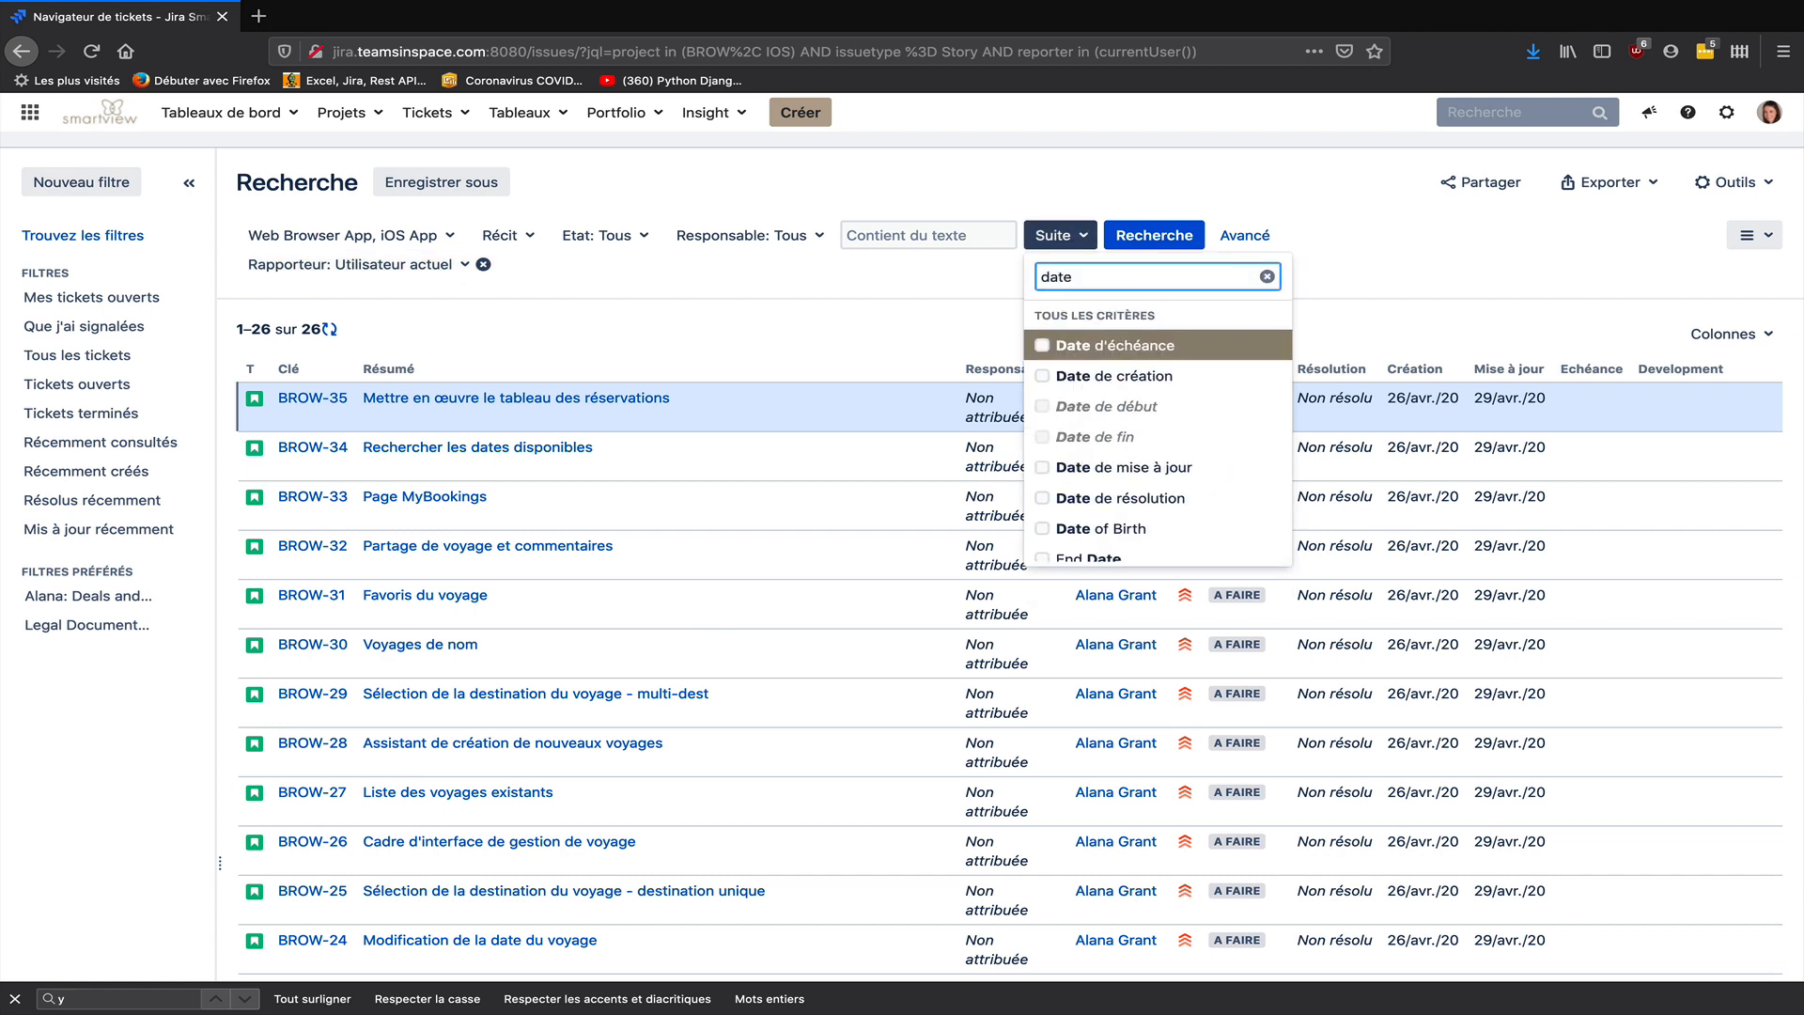
pyautogui.click(1042, 376)
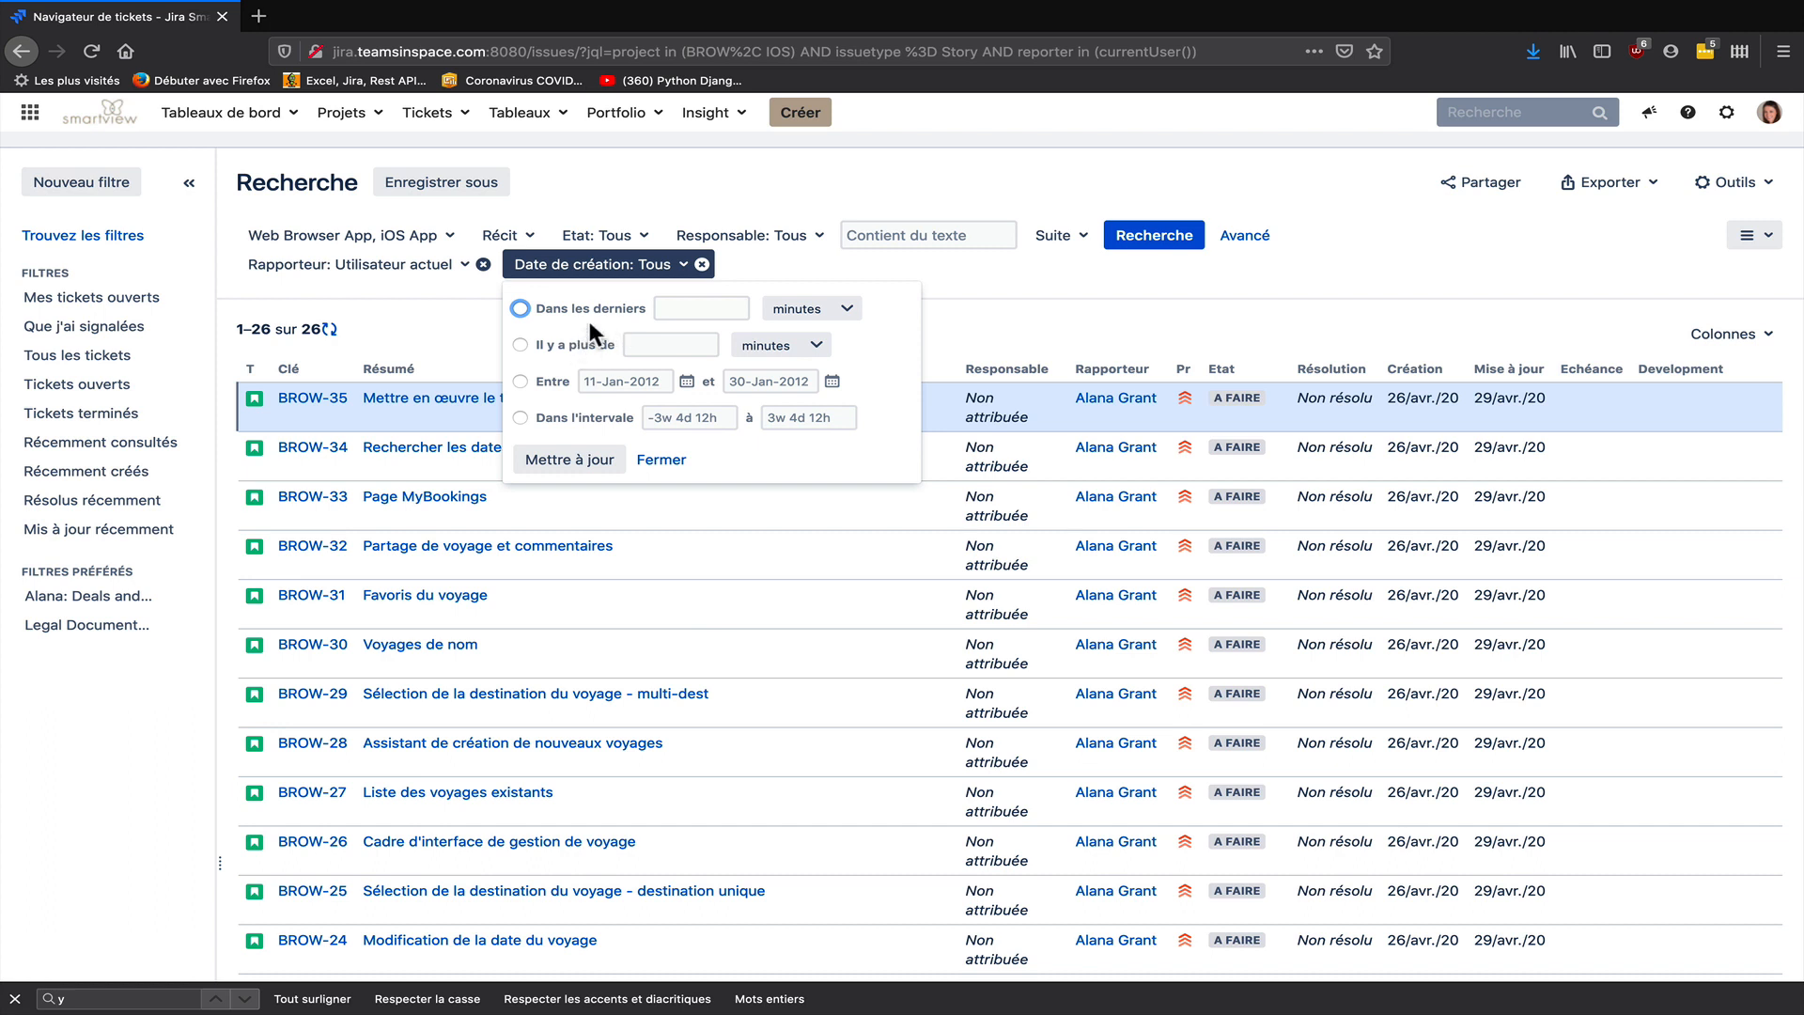
pyautogui.click(590, 302)
pyautogui.click(690, 307)
pyautogui.write('5')
pyautogui.click(841, 309)
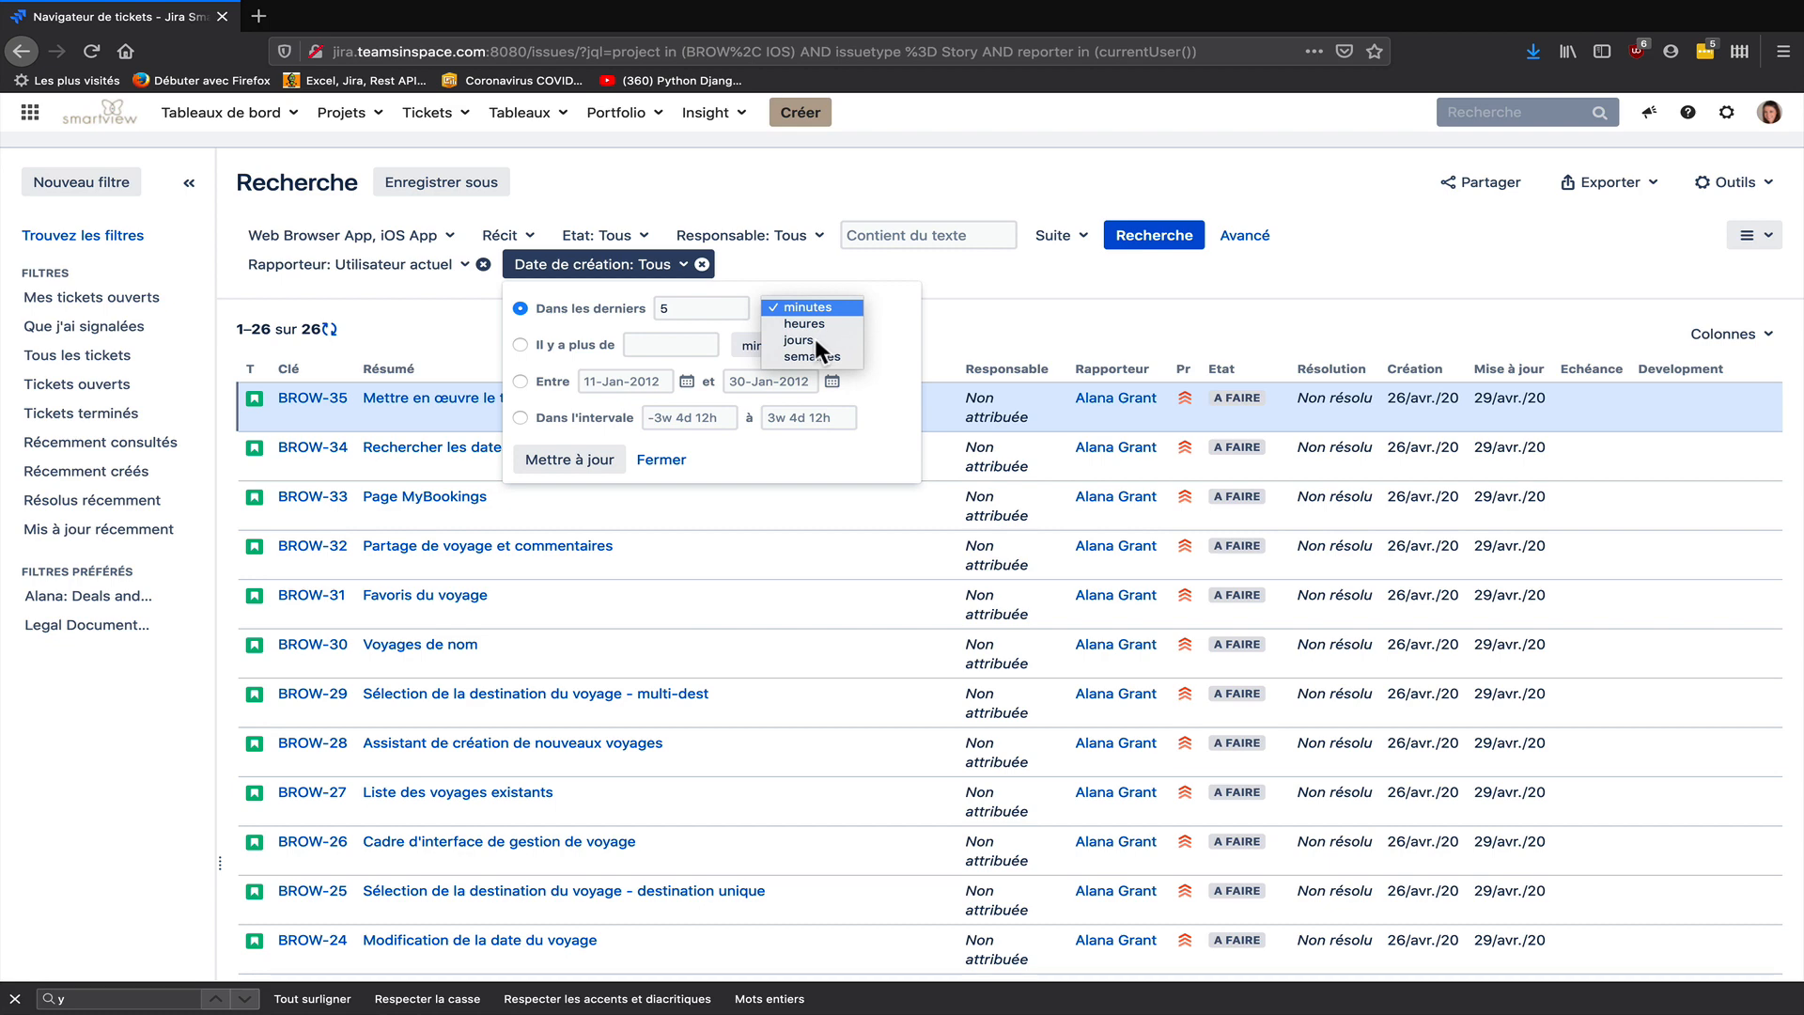
pyautogui.click(986, 321)
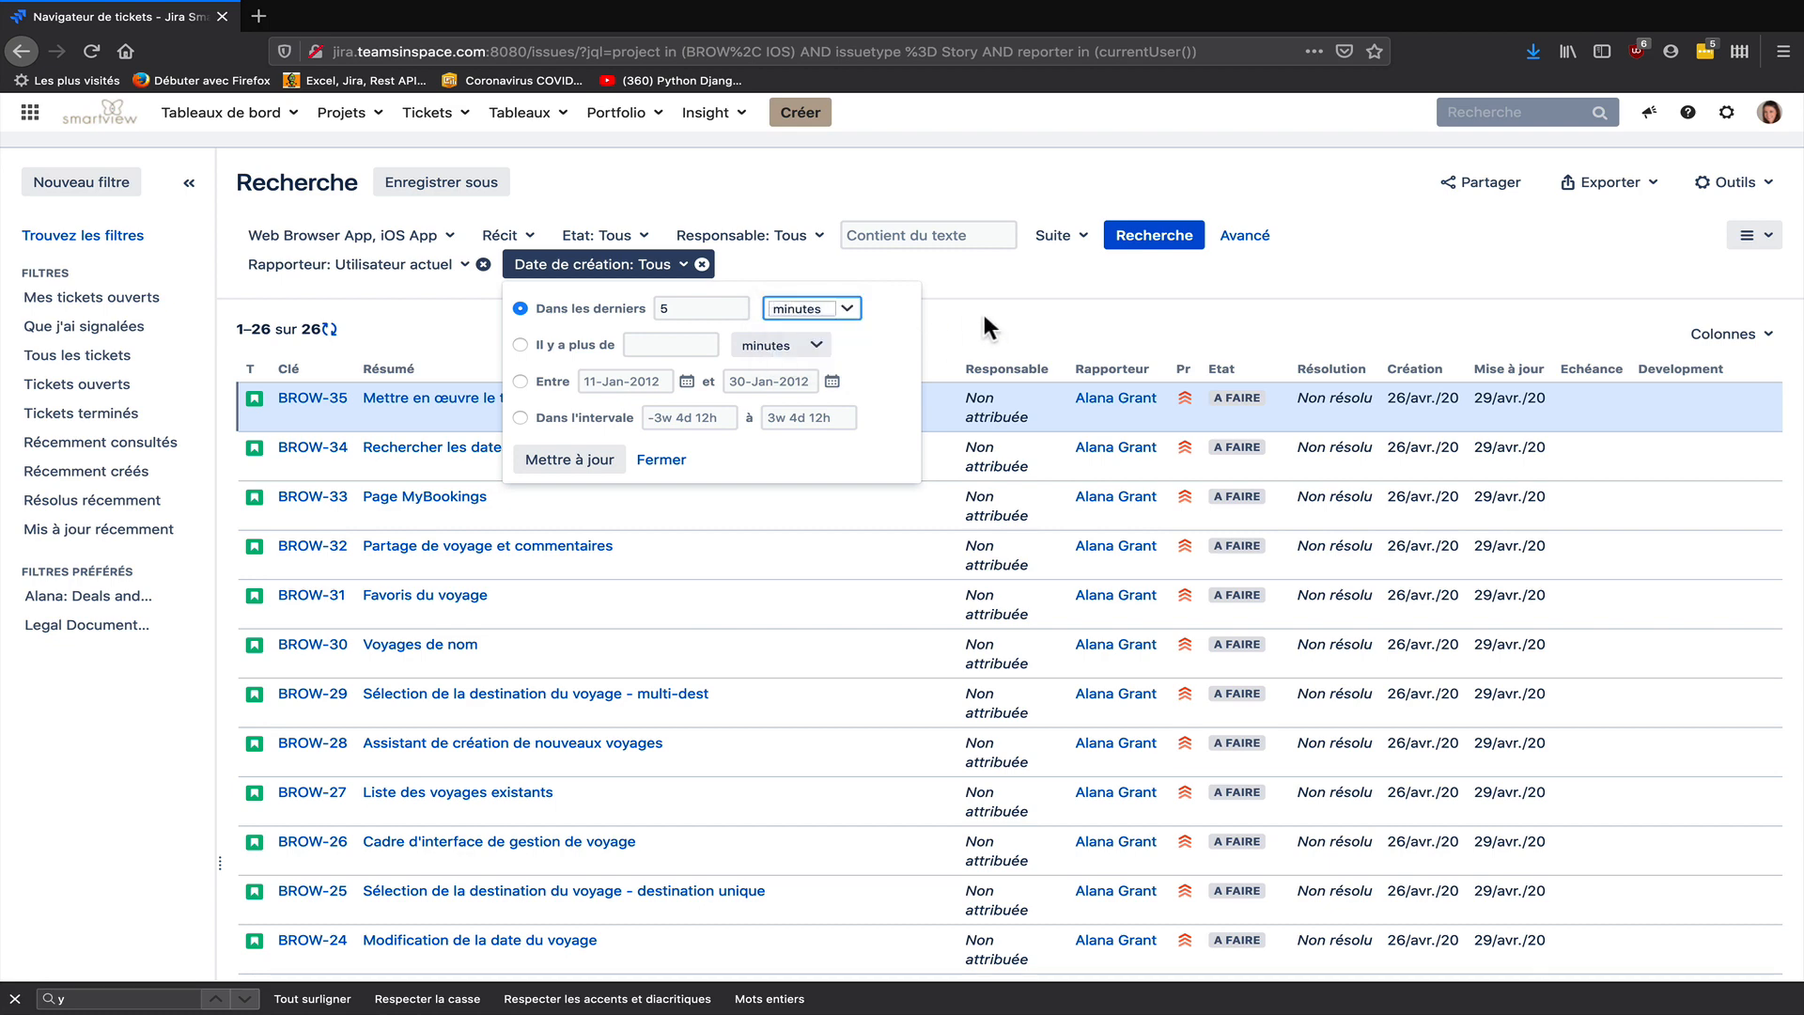
pyautogui.click(686, 264)
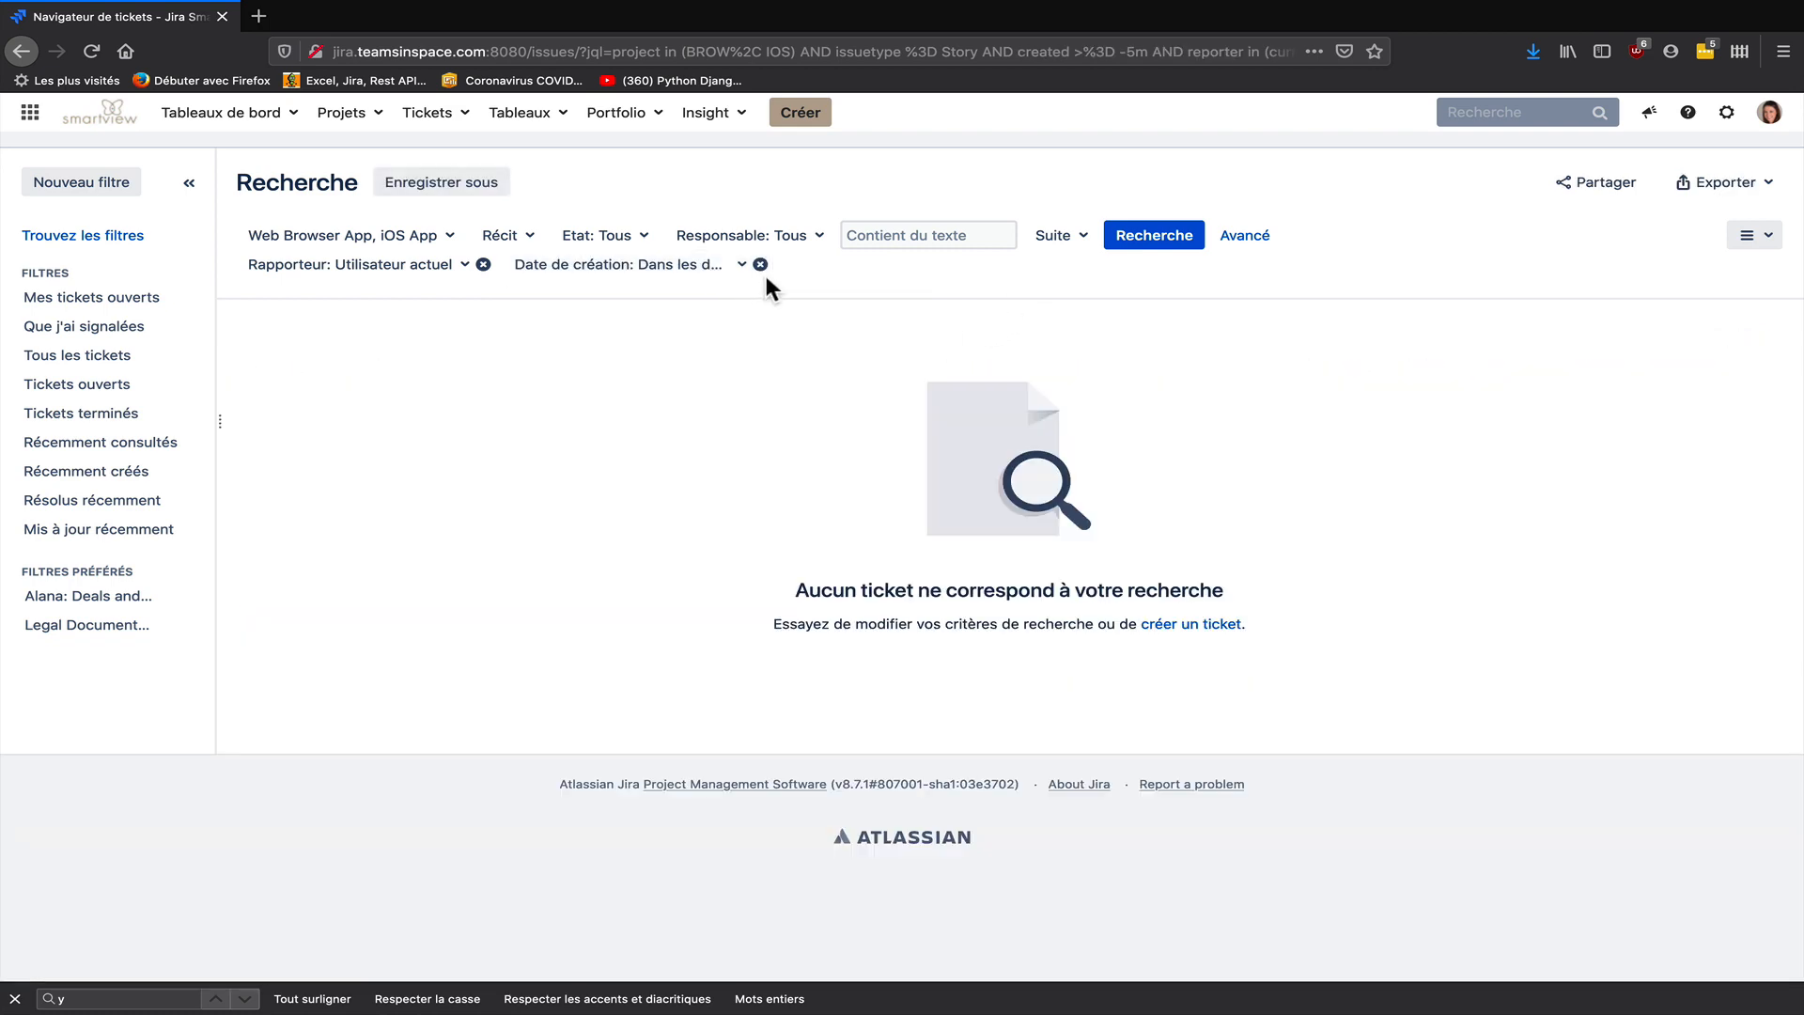
pyautogui.click(761, 265)
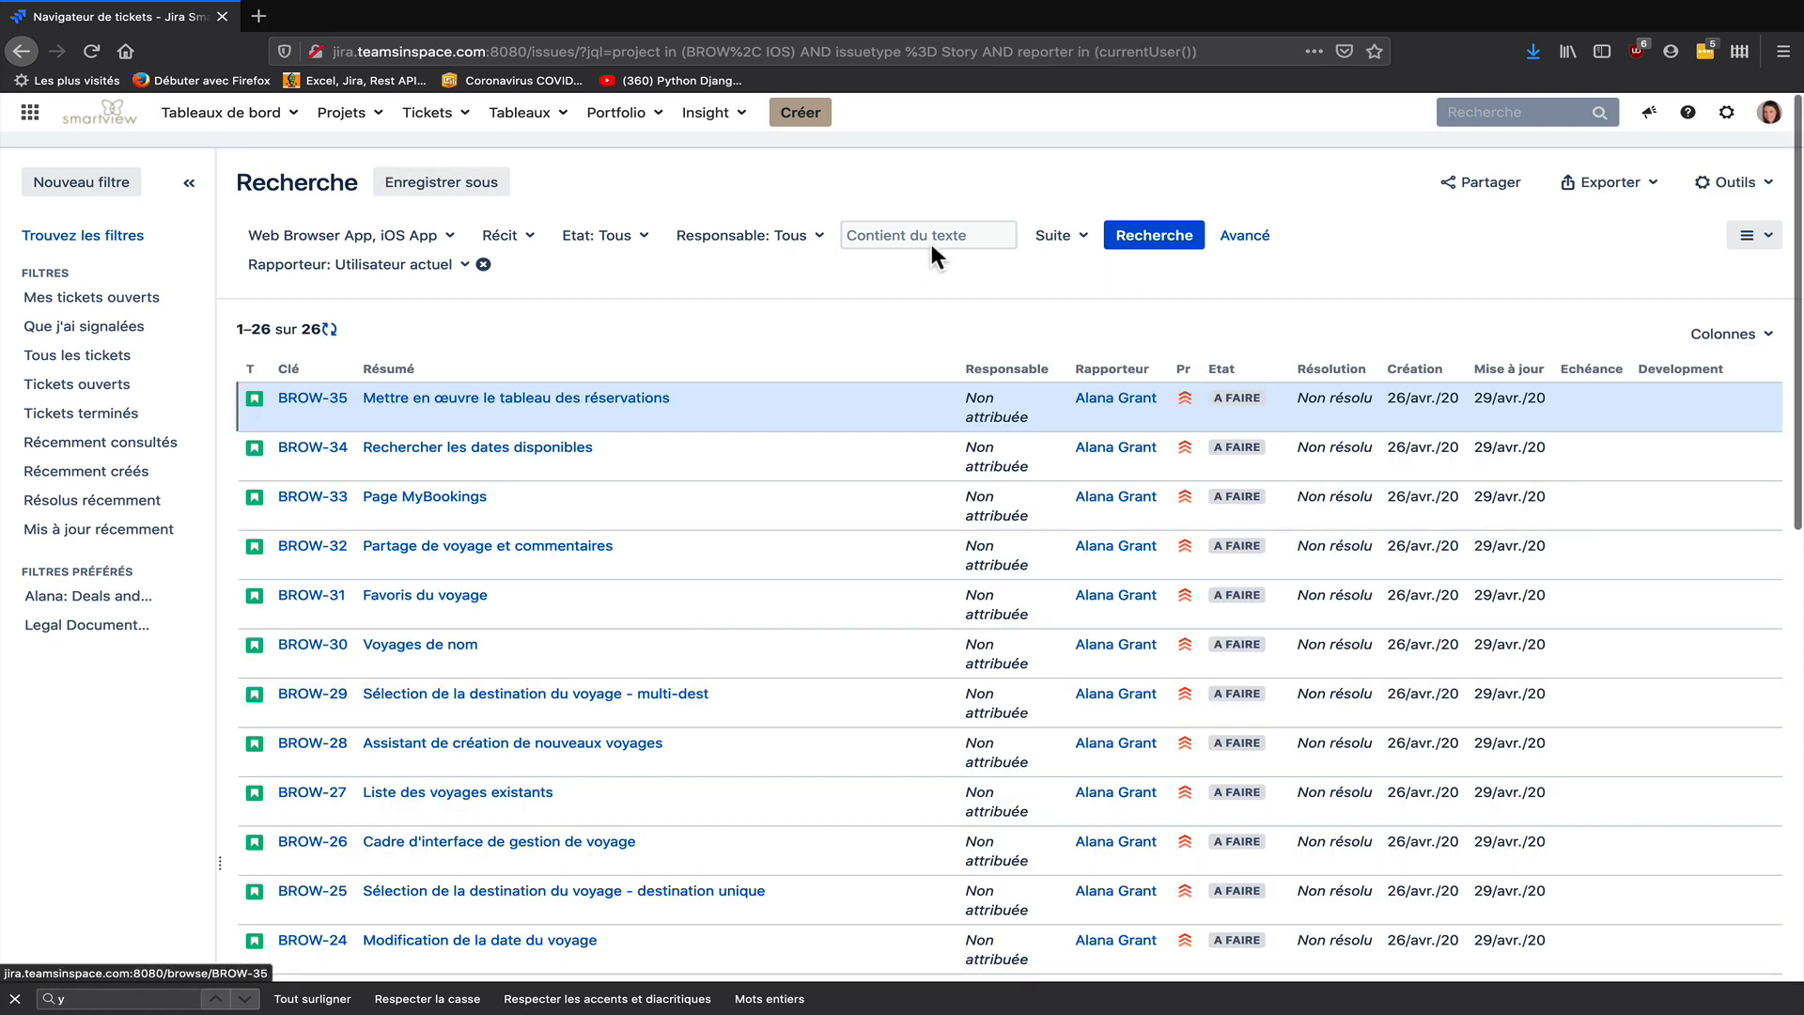
# Save the search as a filter named "Mes récits sur les projets Web Browser App et iOS App"
pyautogui.click(470, 184)
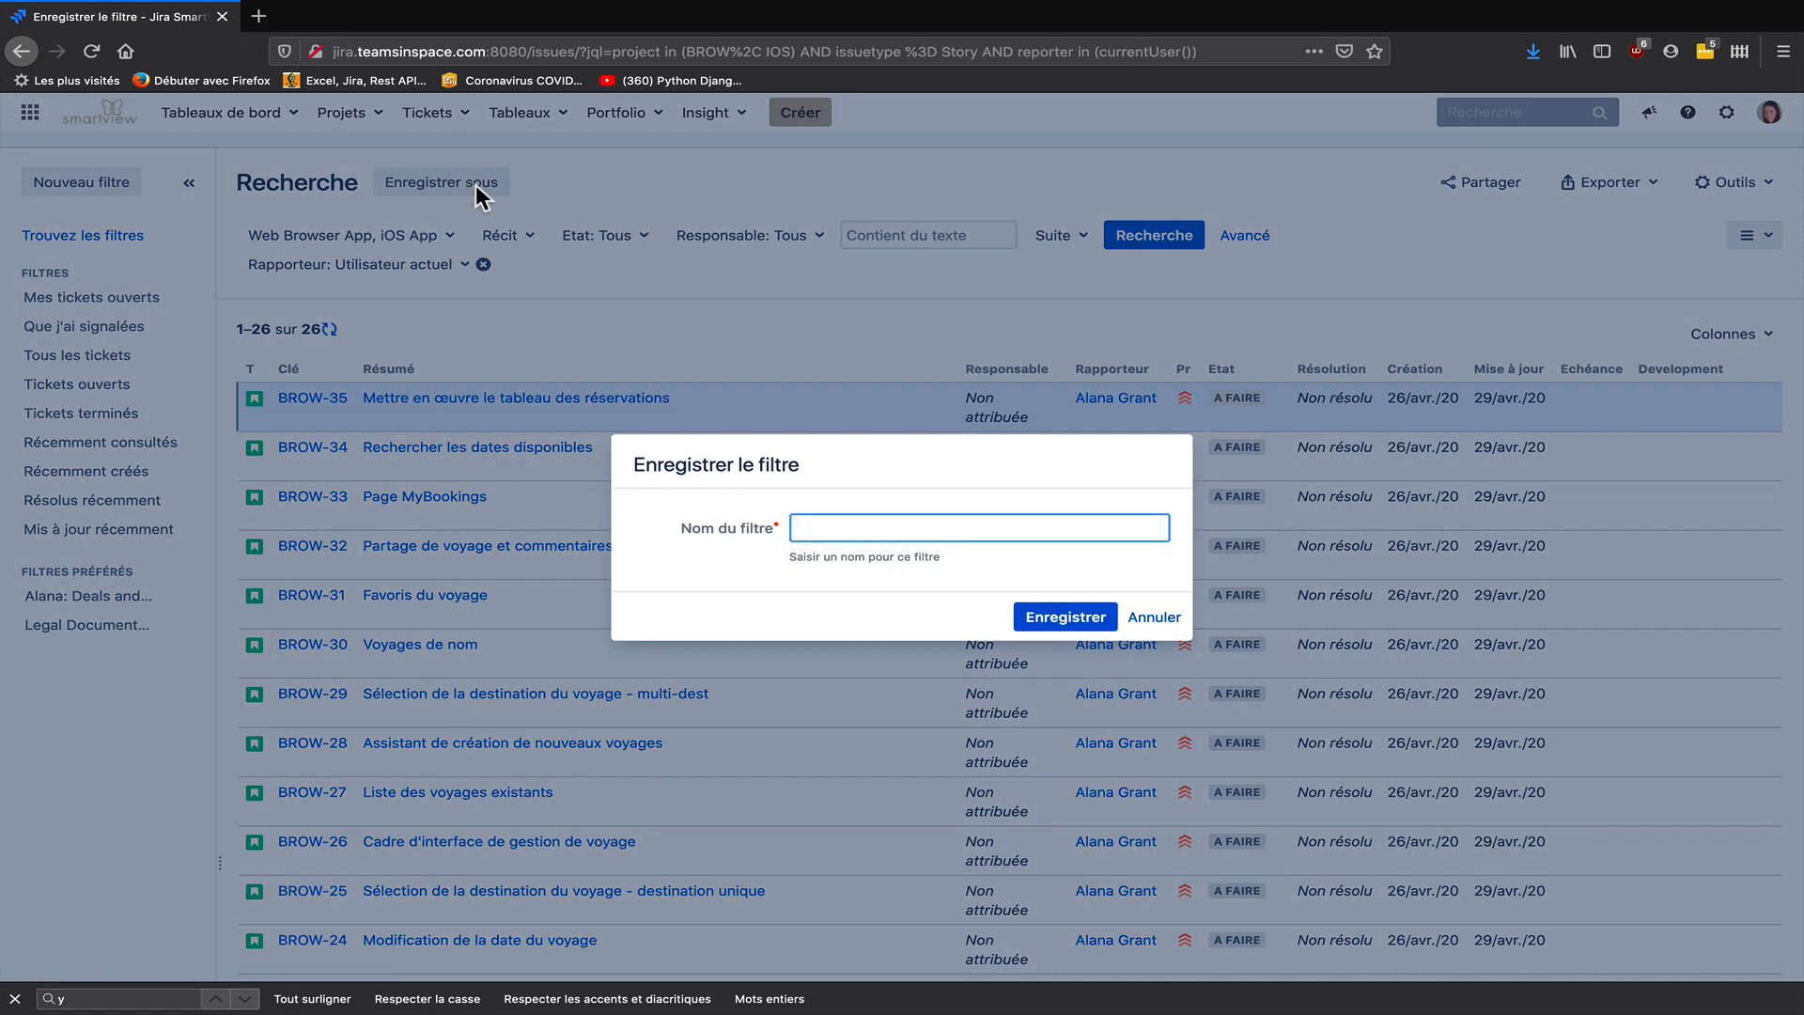
pyautogui.write('Mes')
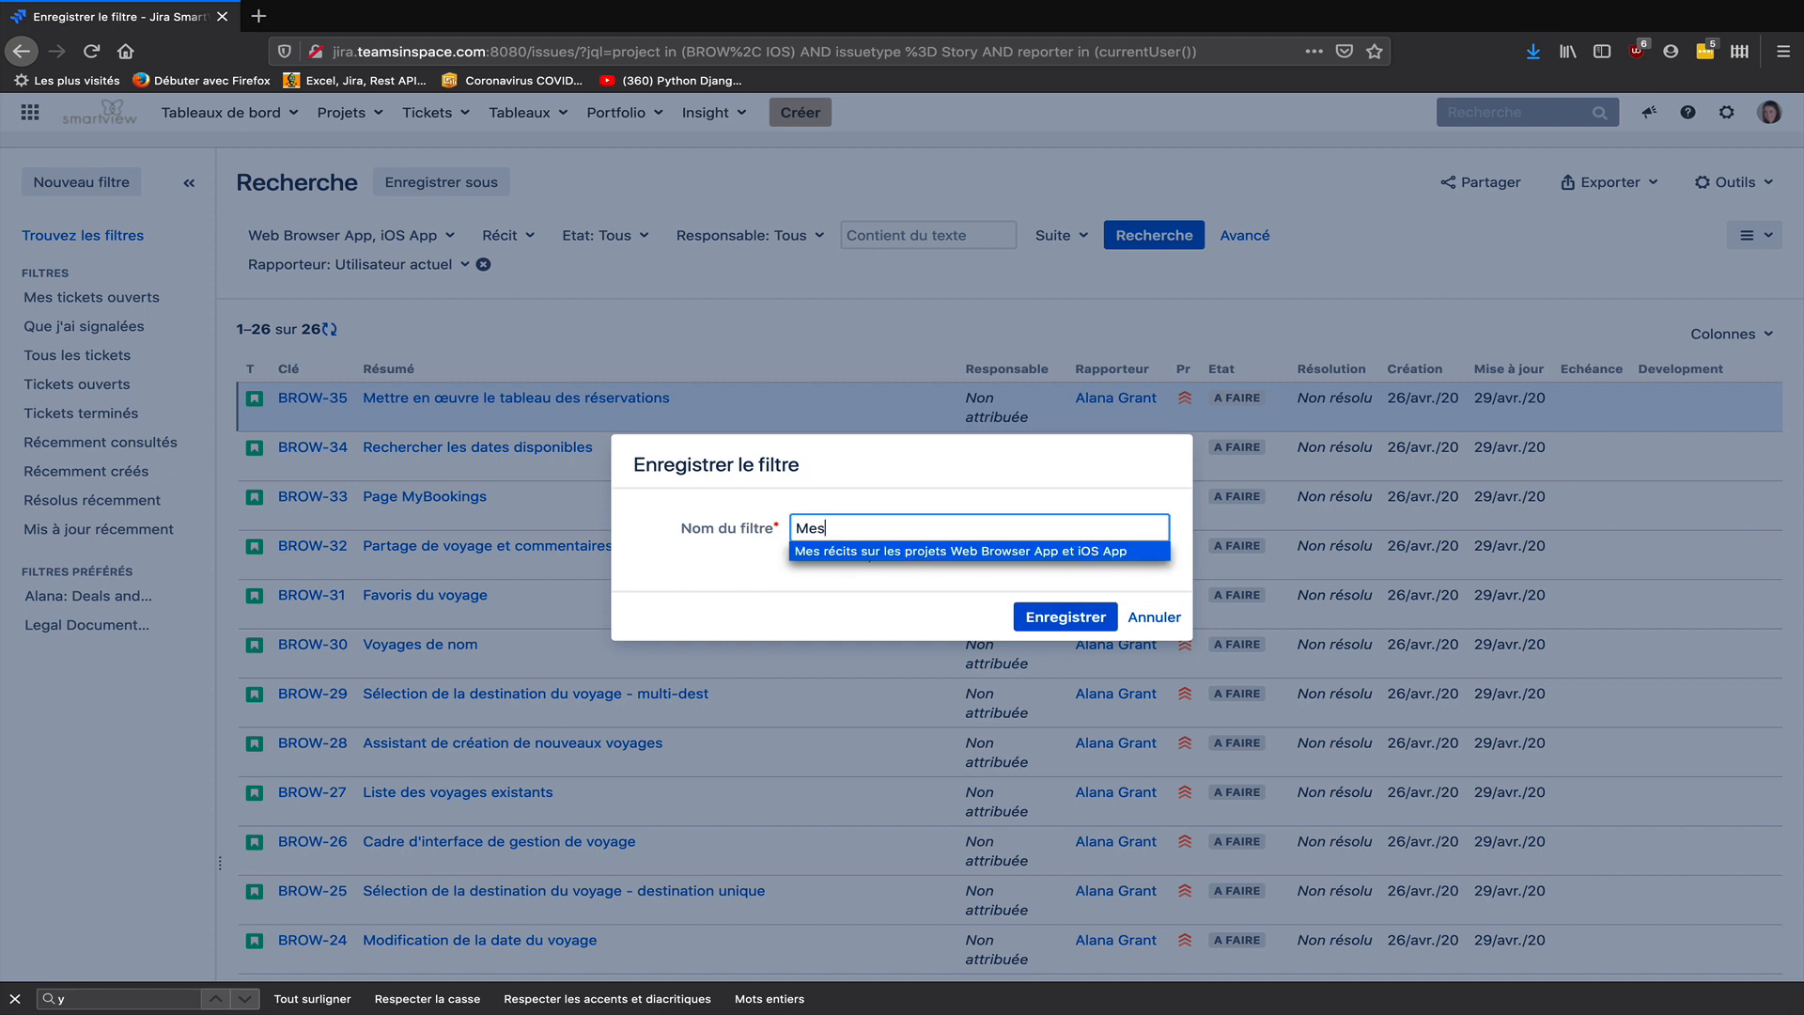
pyautogui.press('Return')
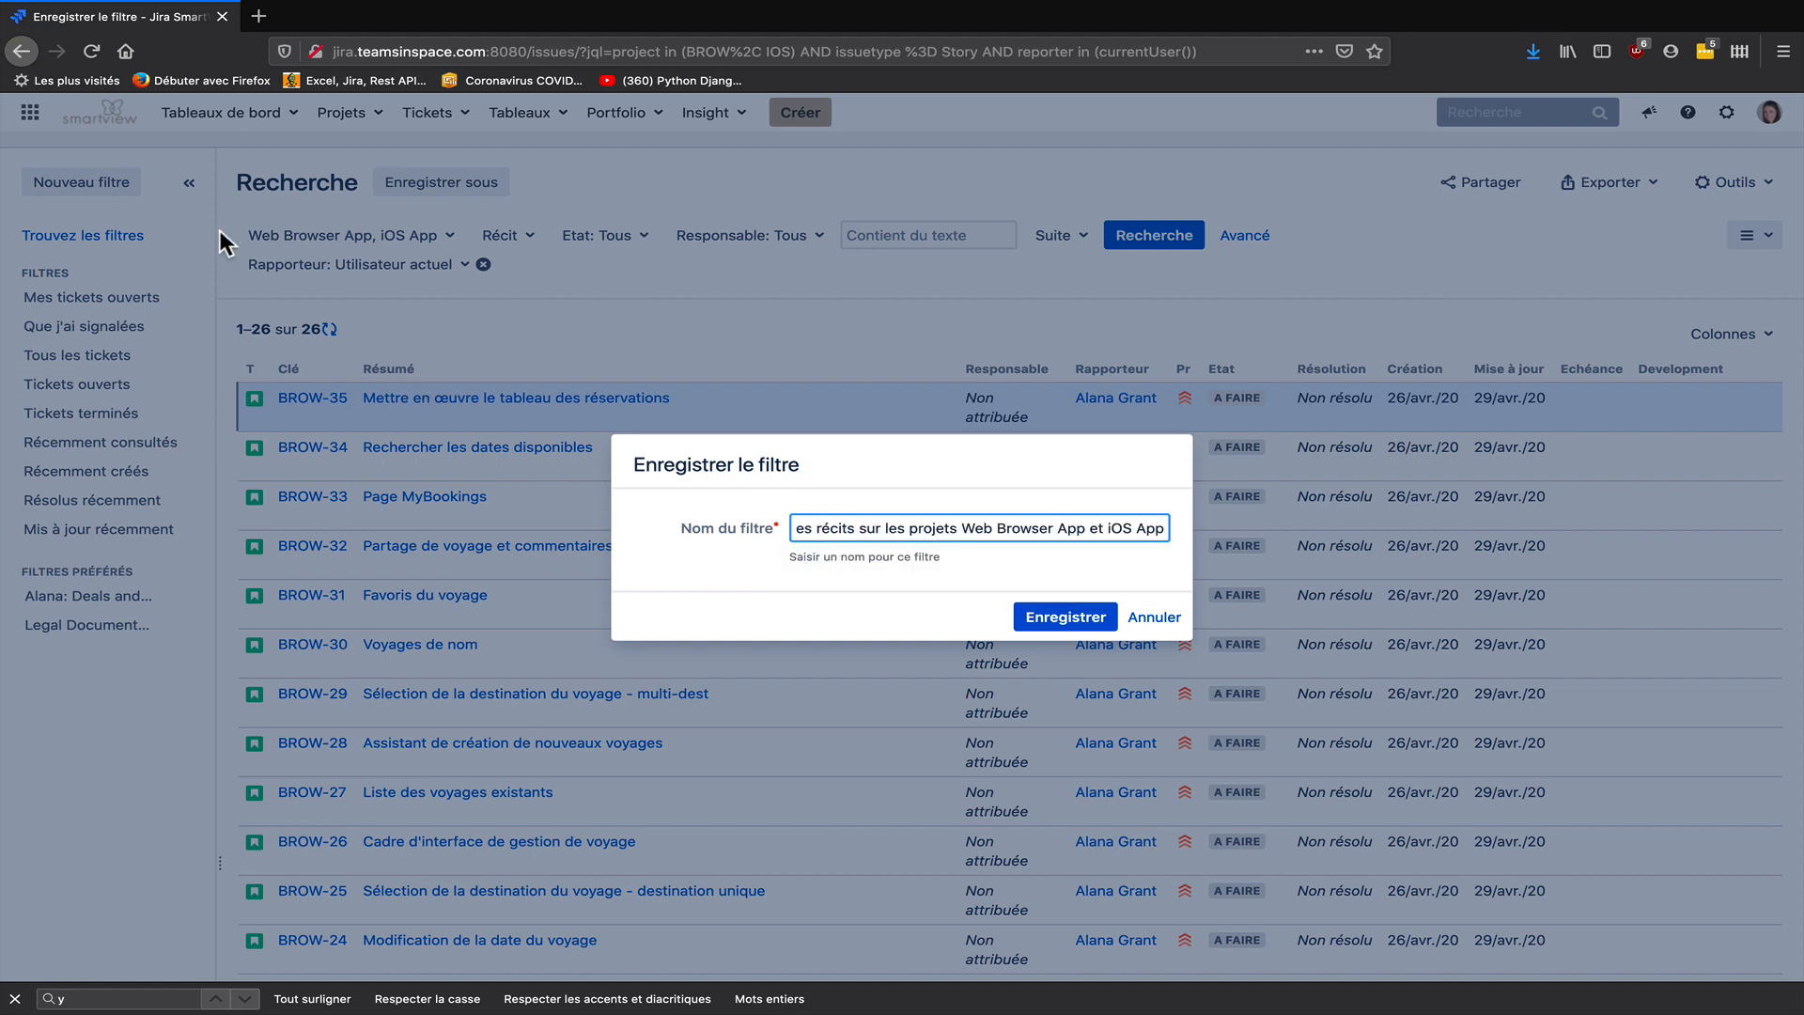
pyautogui.click(1062, 618)
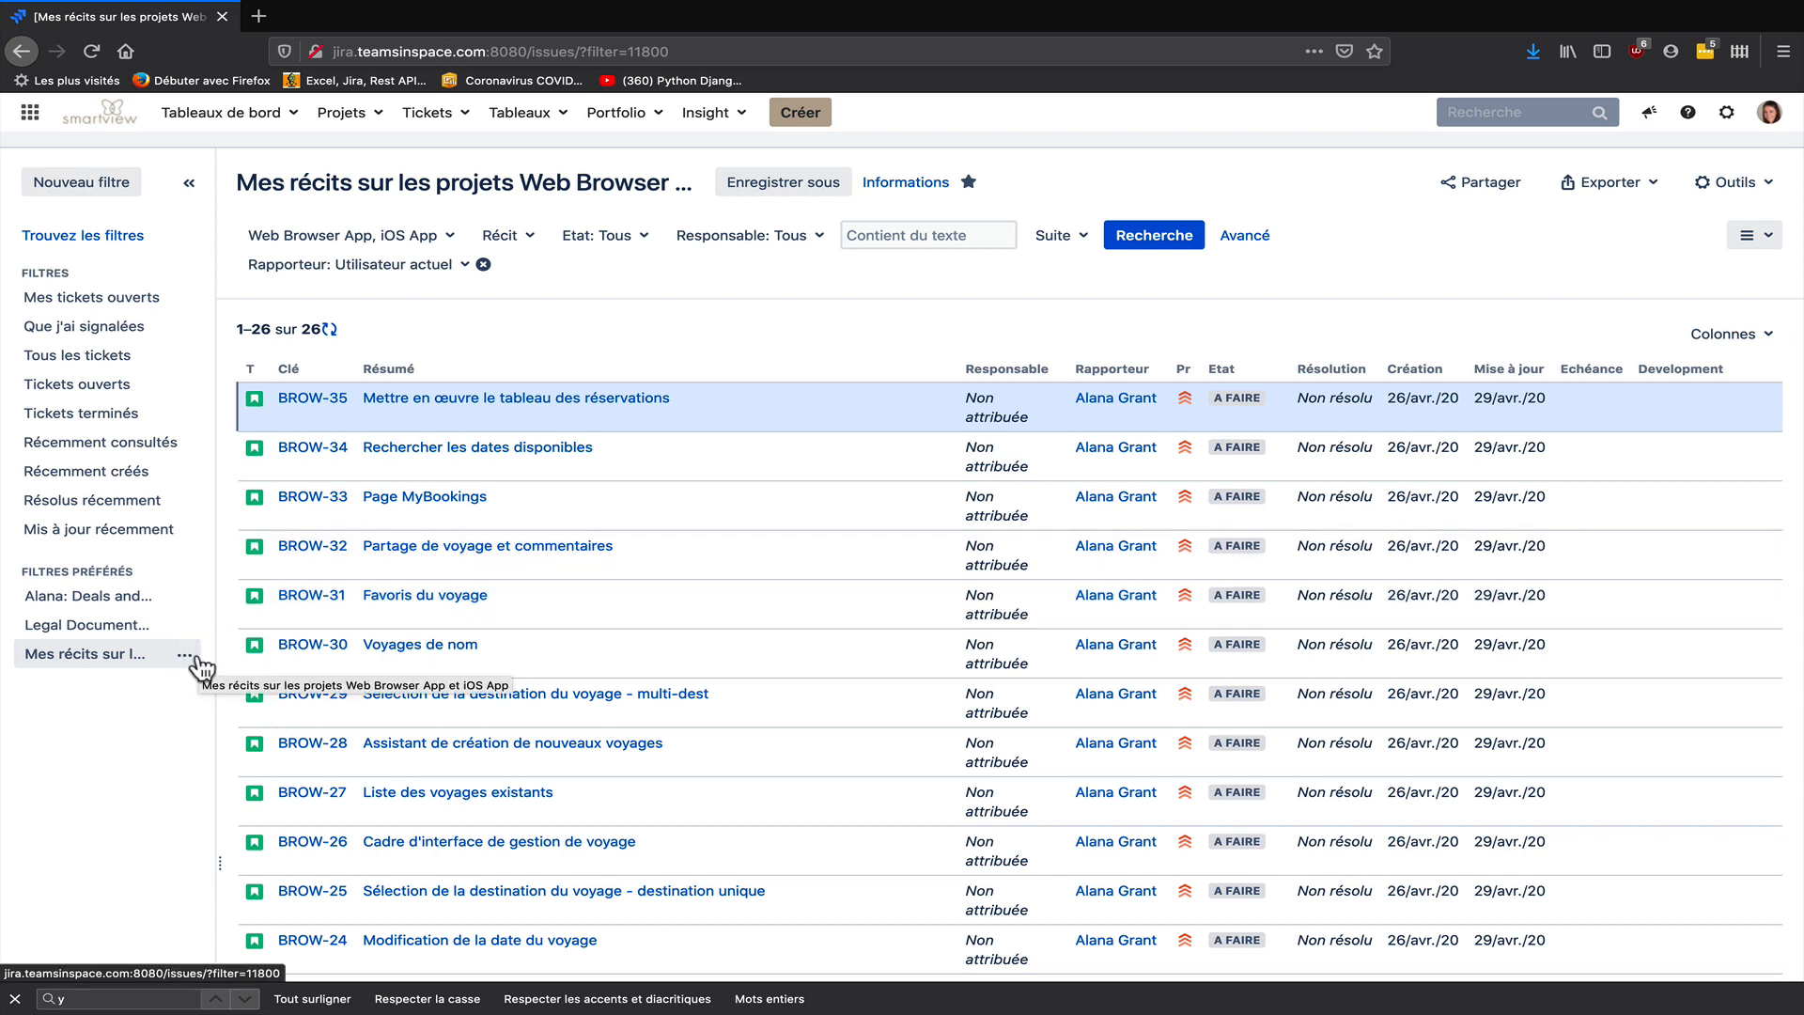
# Start a blank ticket search and reopen the saved "Mes récits sur les projets Web Browser App et iOS App" filter from the favourites
pyautogui.click(443, 124)
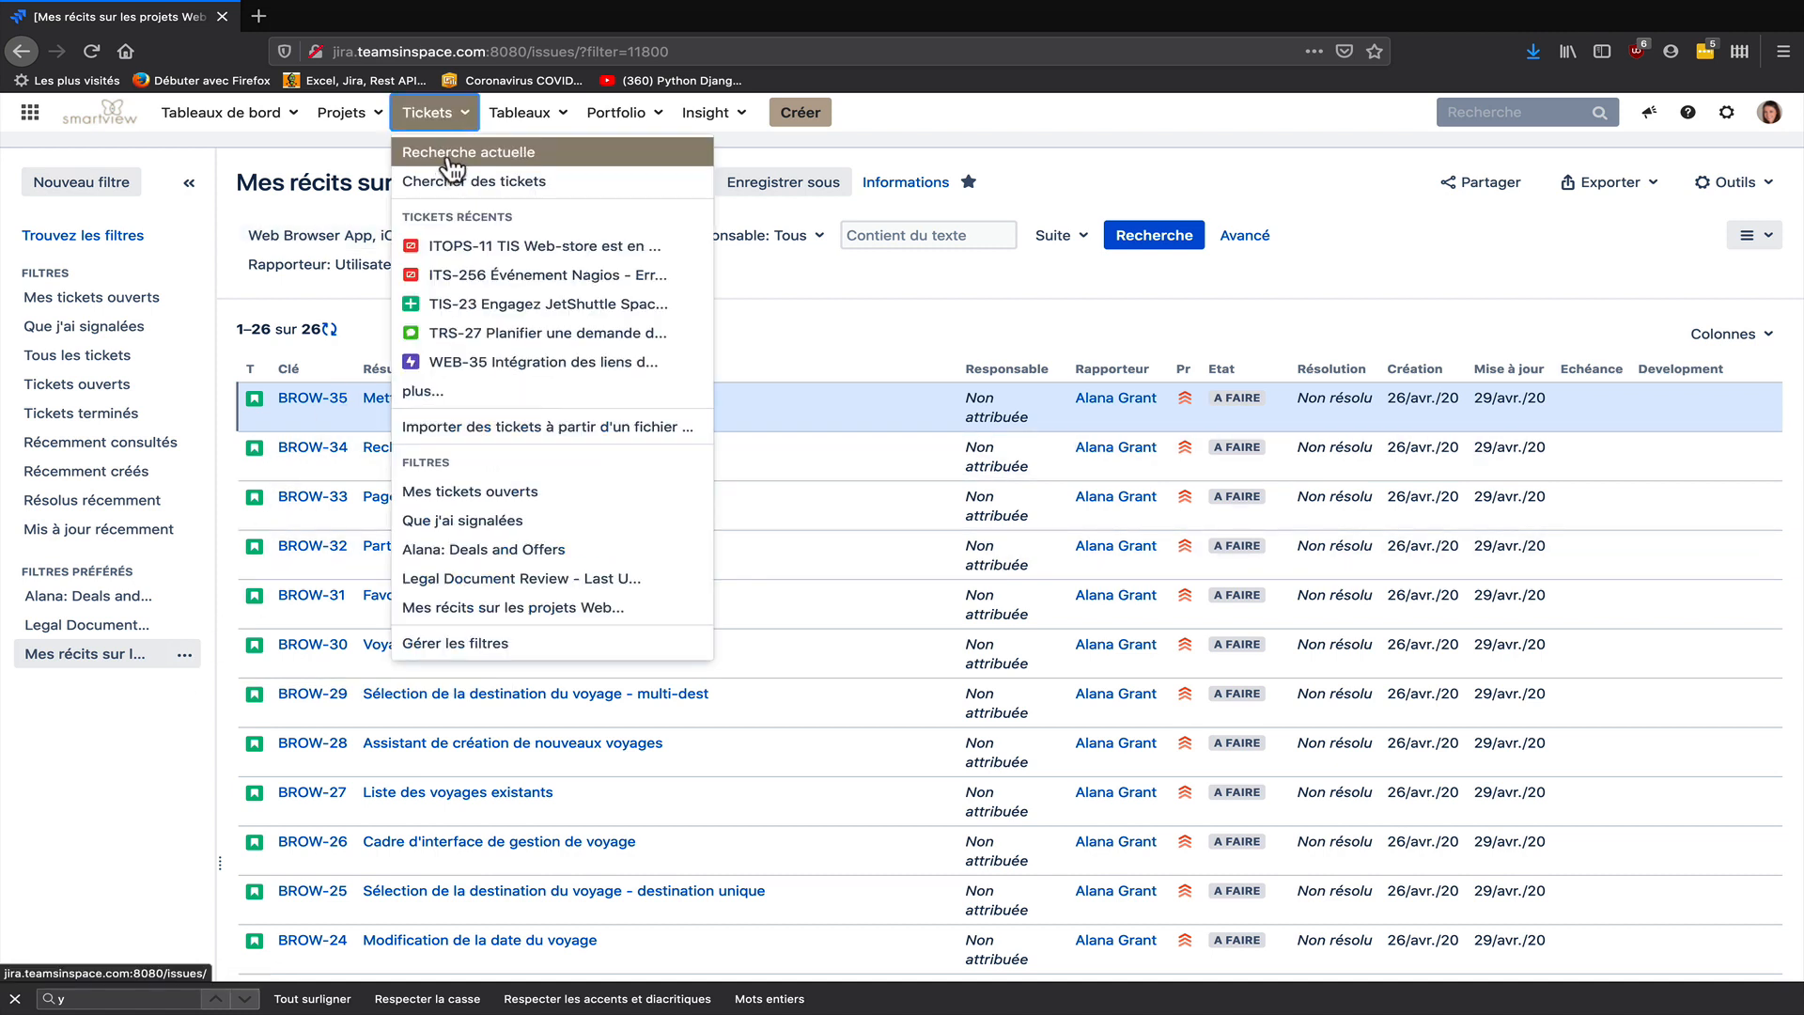
pyautogui.click(454, 179)
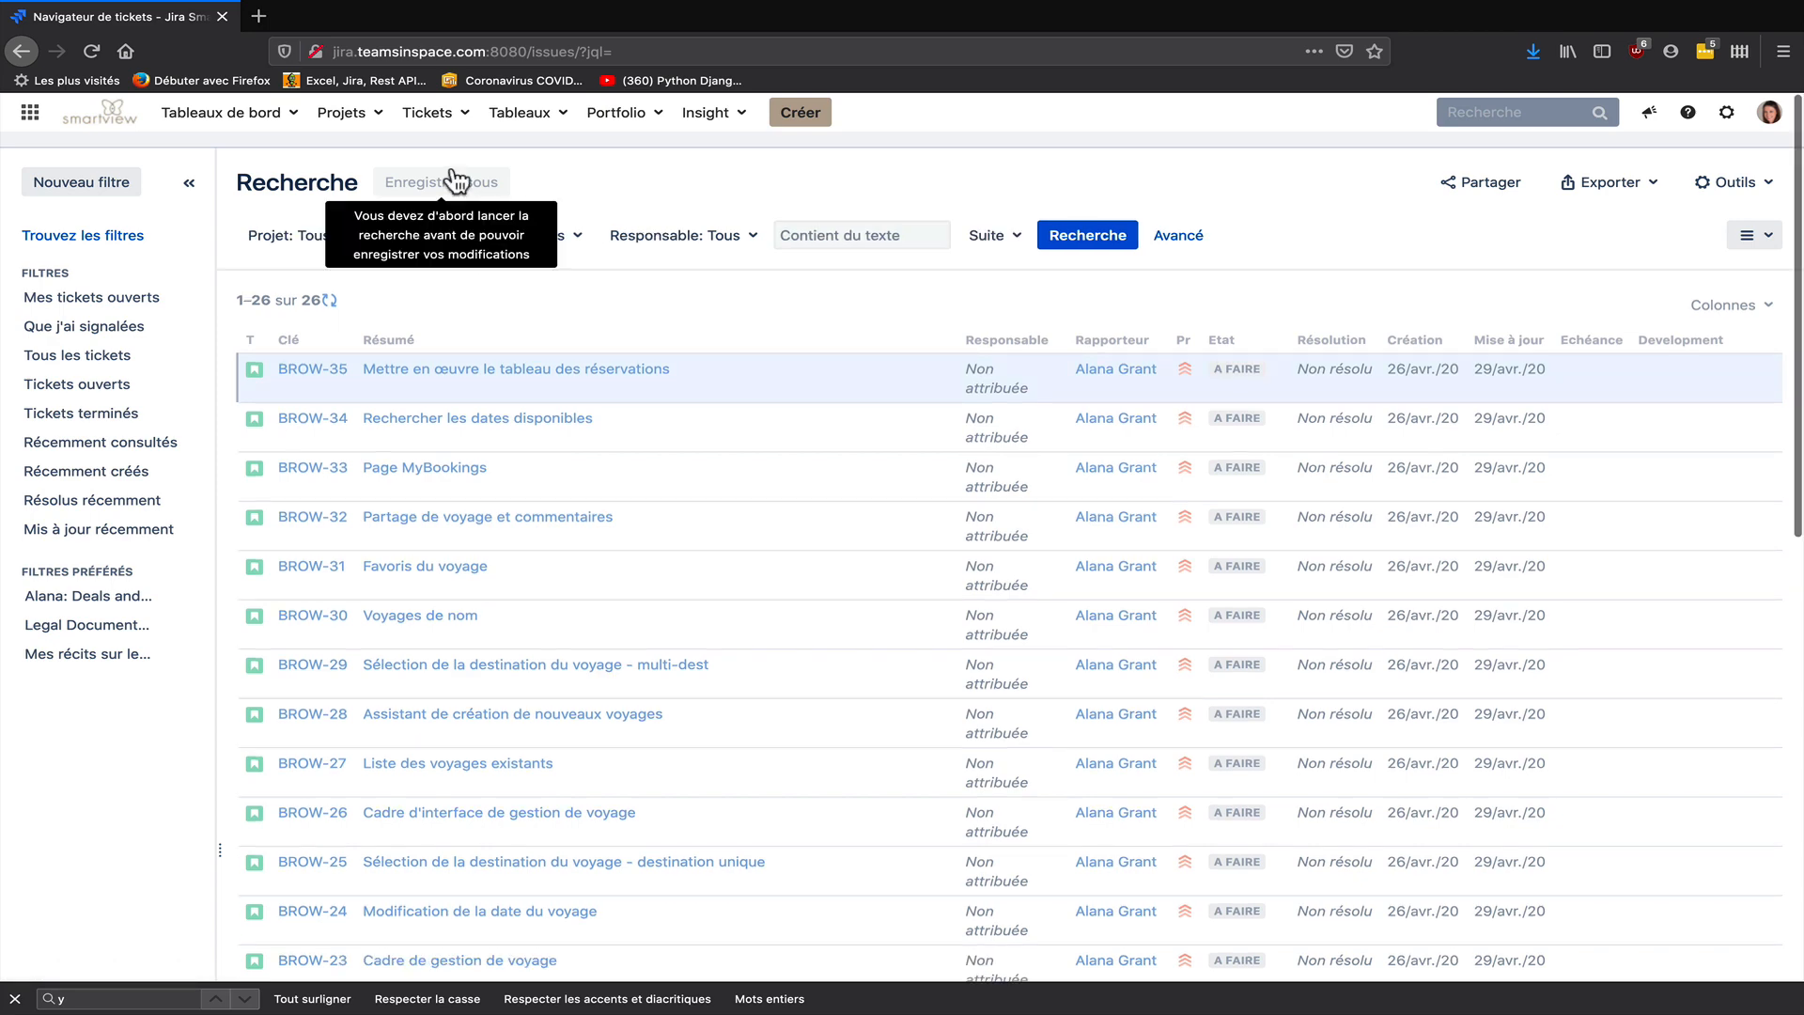
pyautogui.click(66, 657)
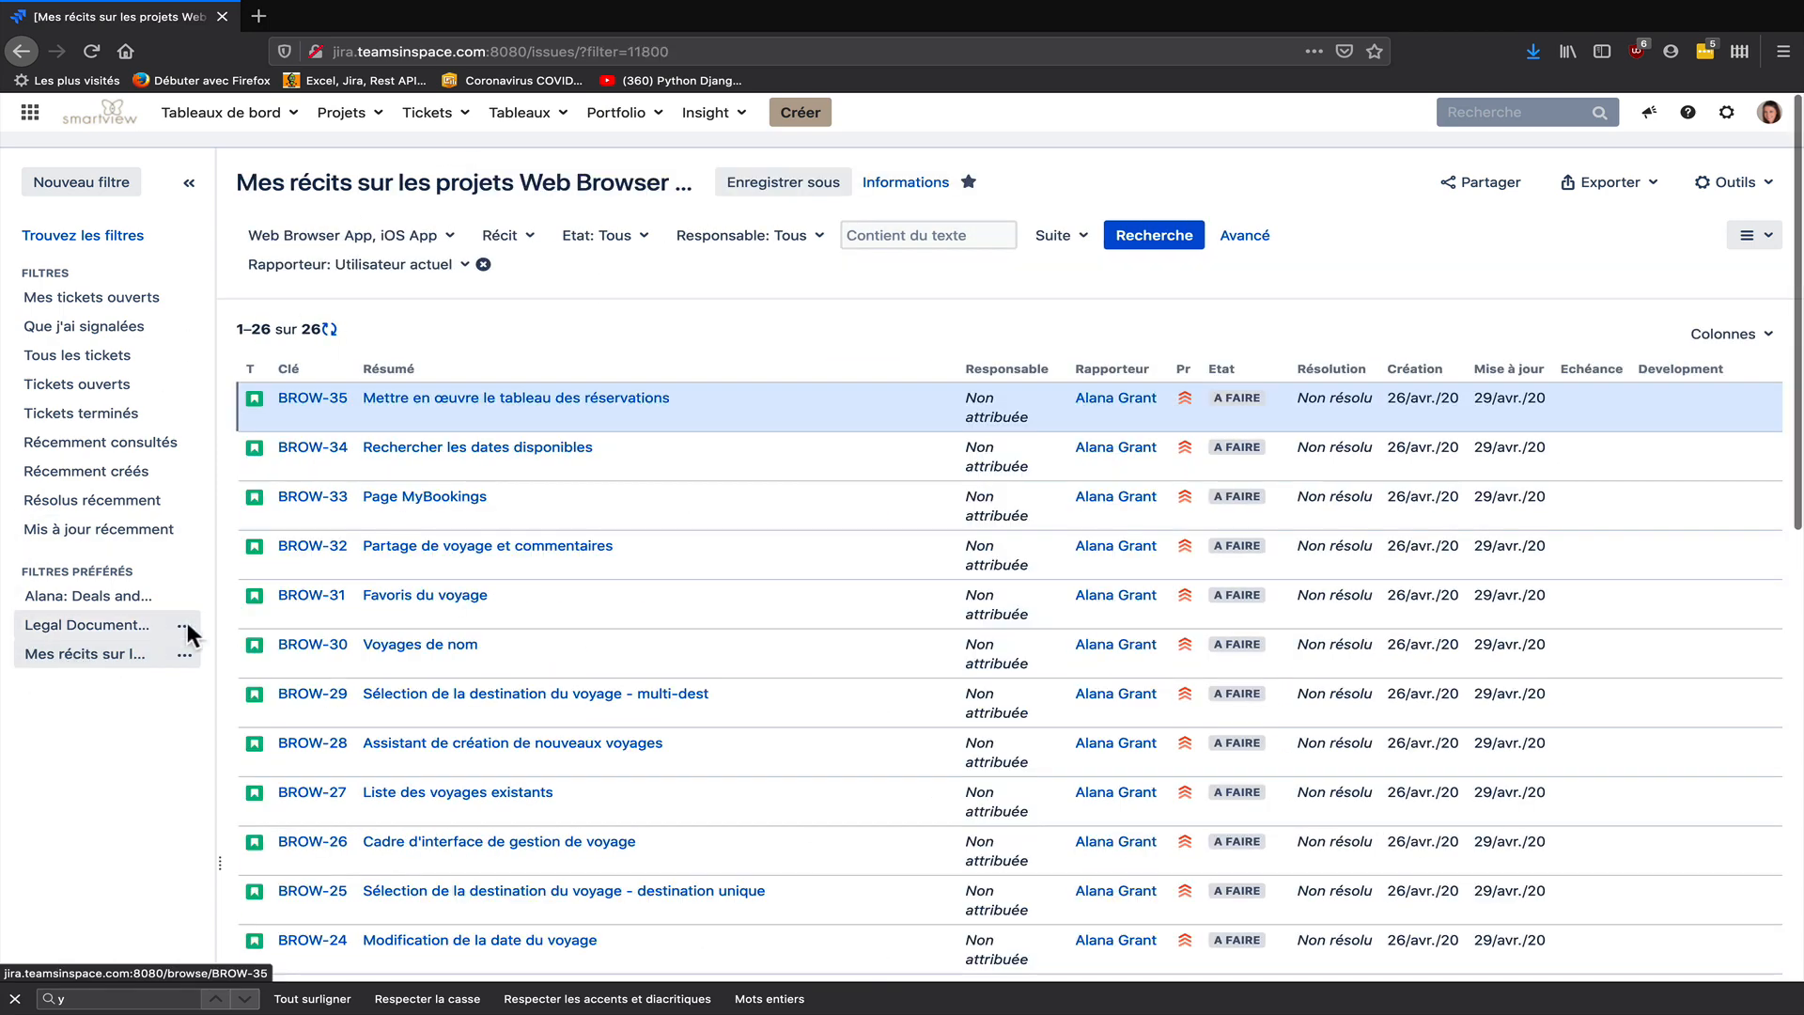